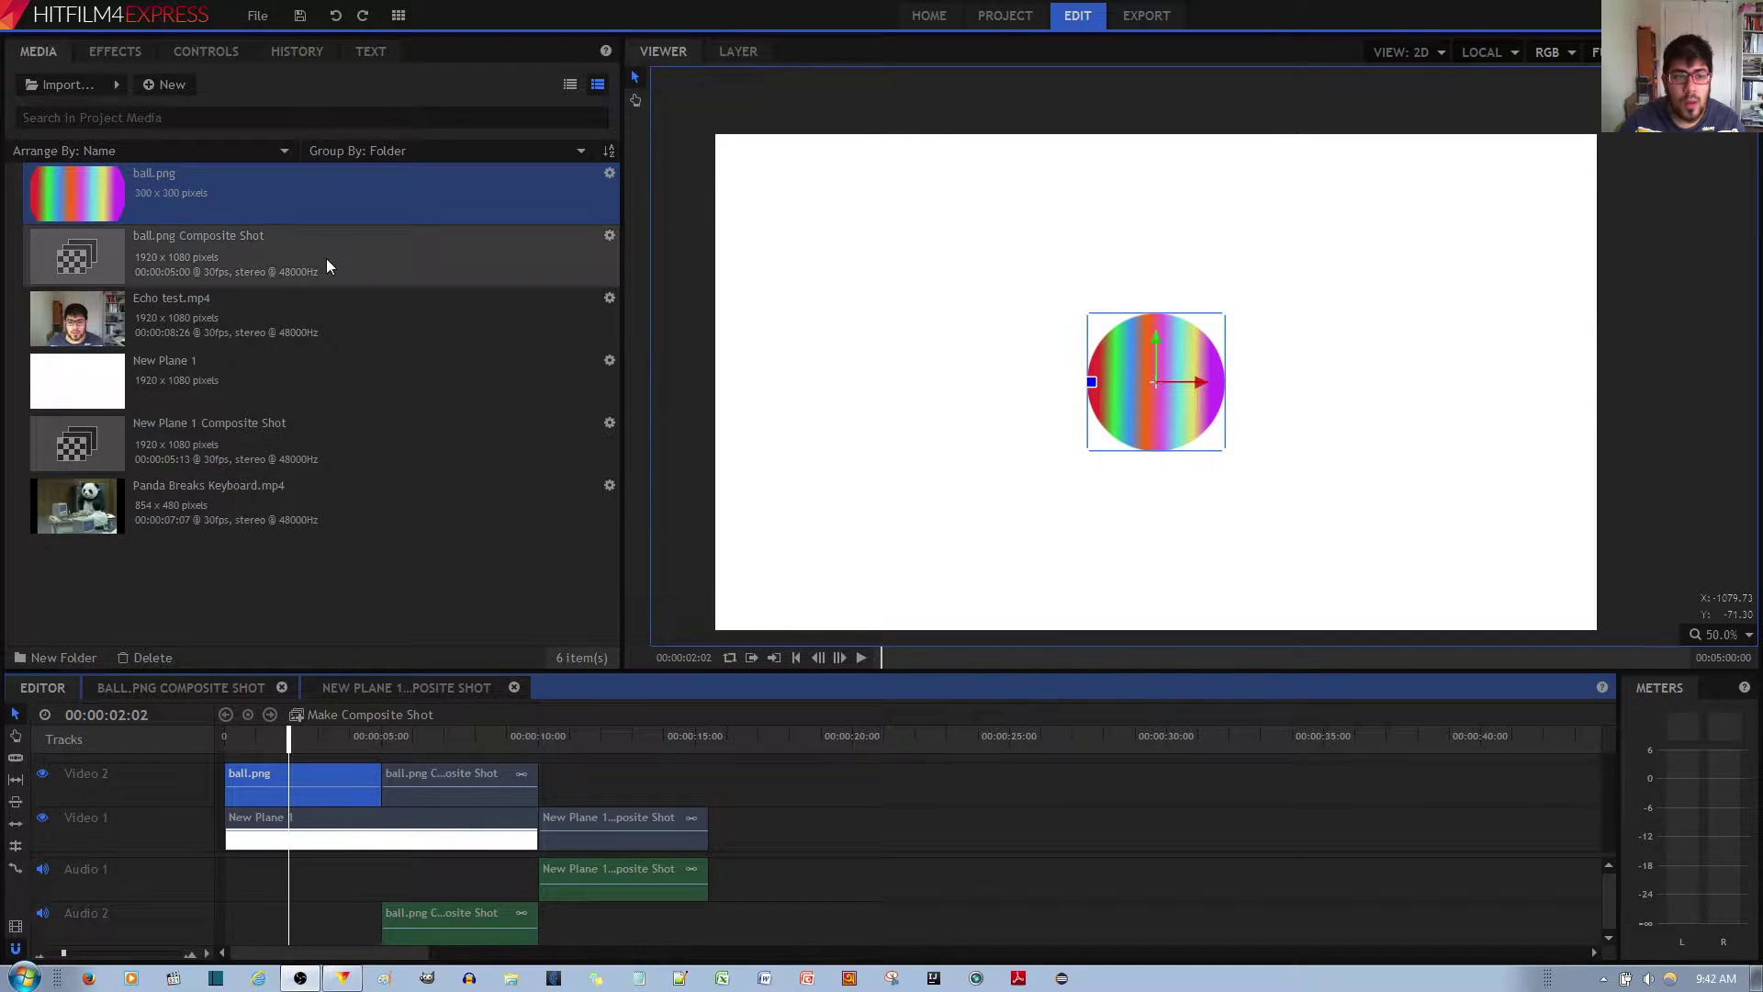
Apply the Angle Blur effect from the Blurs category to the ball.png clip on the Video 2 track.
left_click(115, 52)
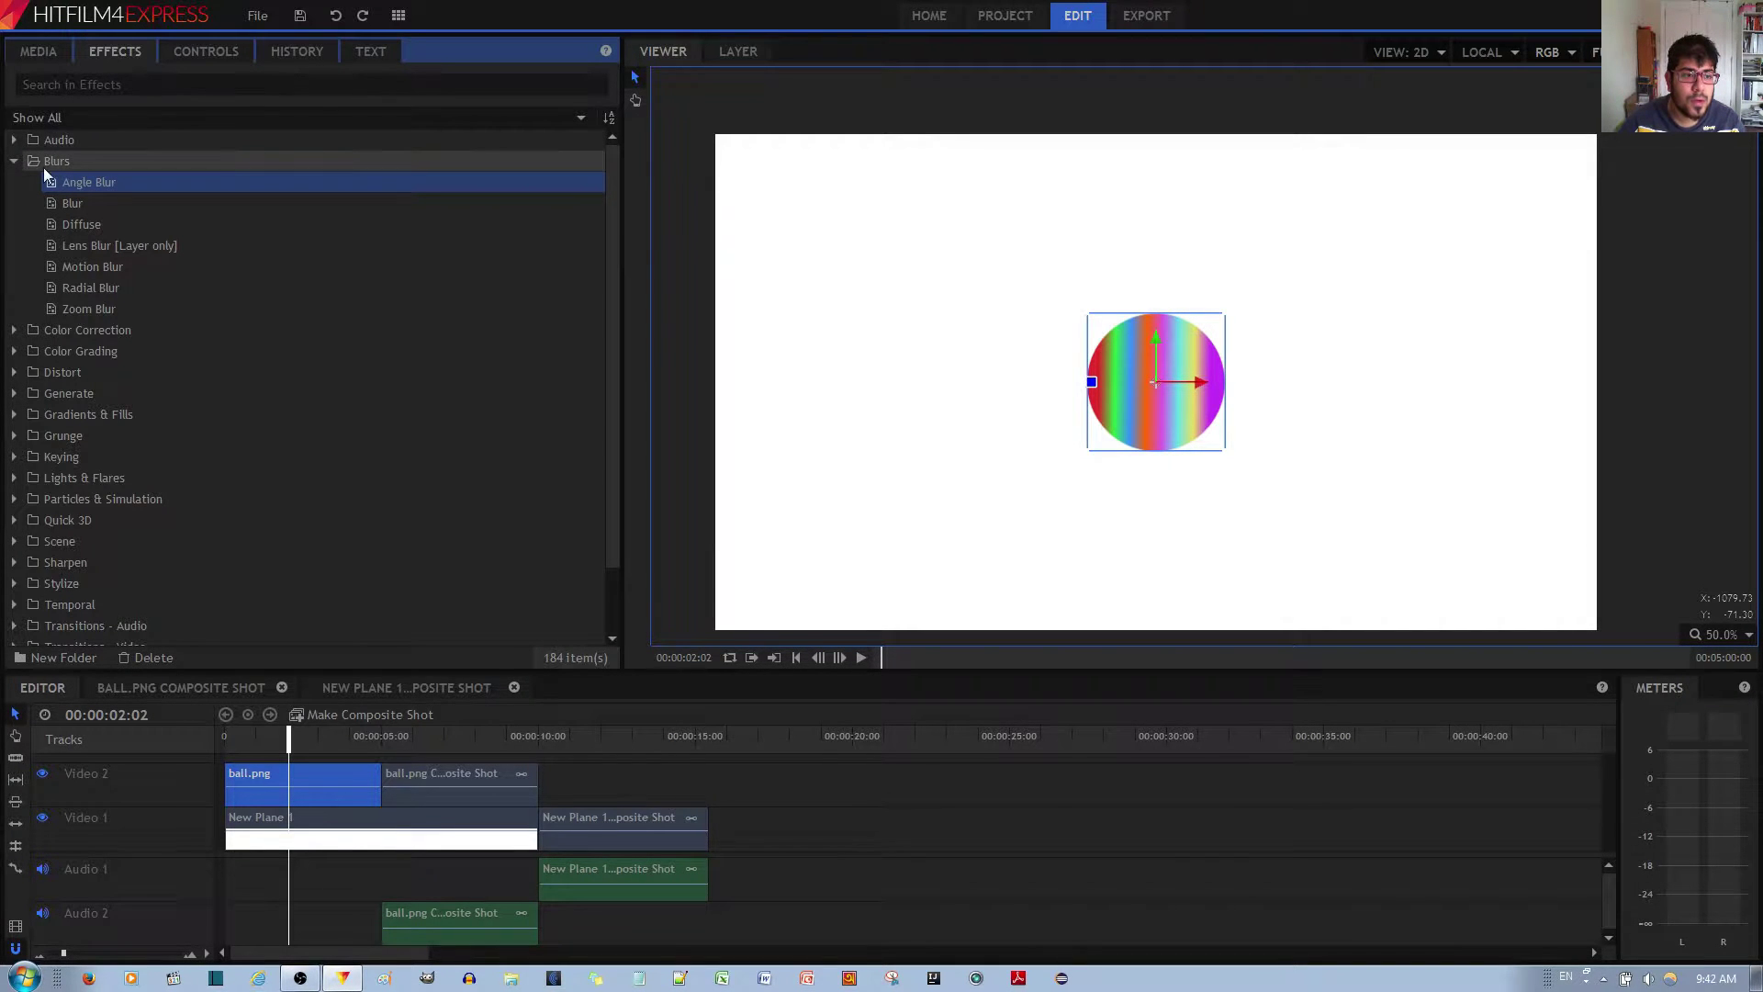
key("ctrl")
key("ctrl")
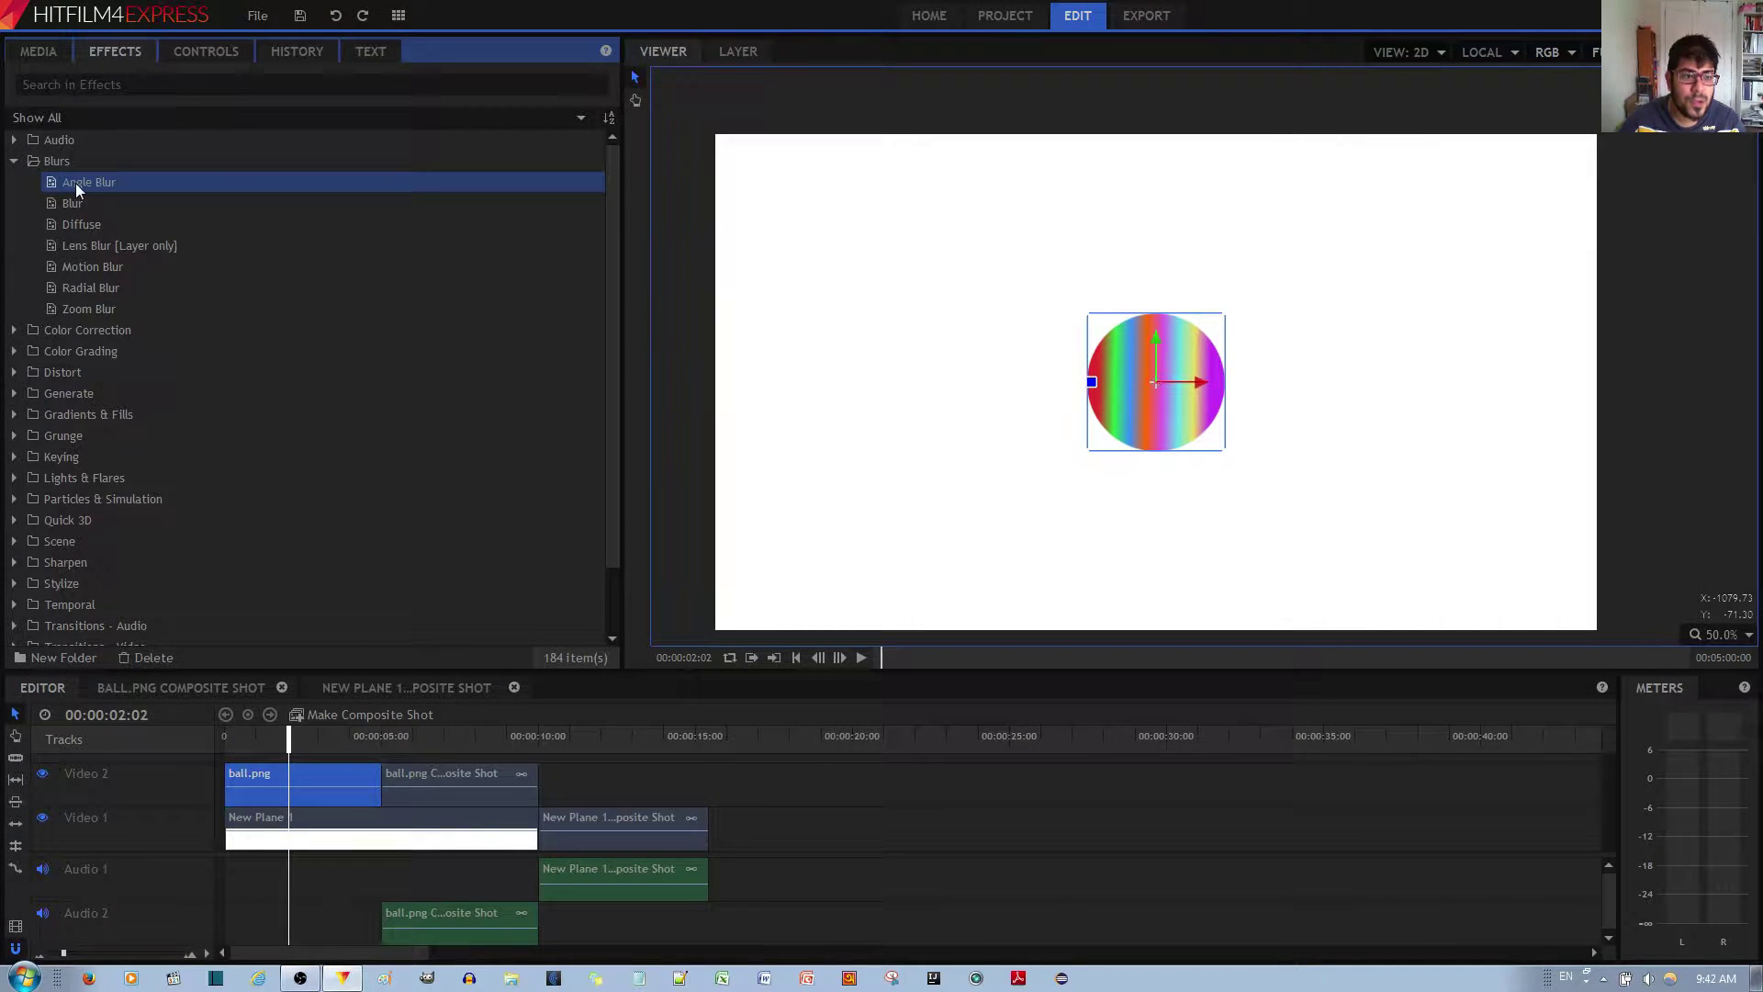
left_click_drag(114, 212, 301, 799)
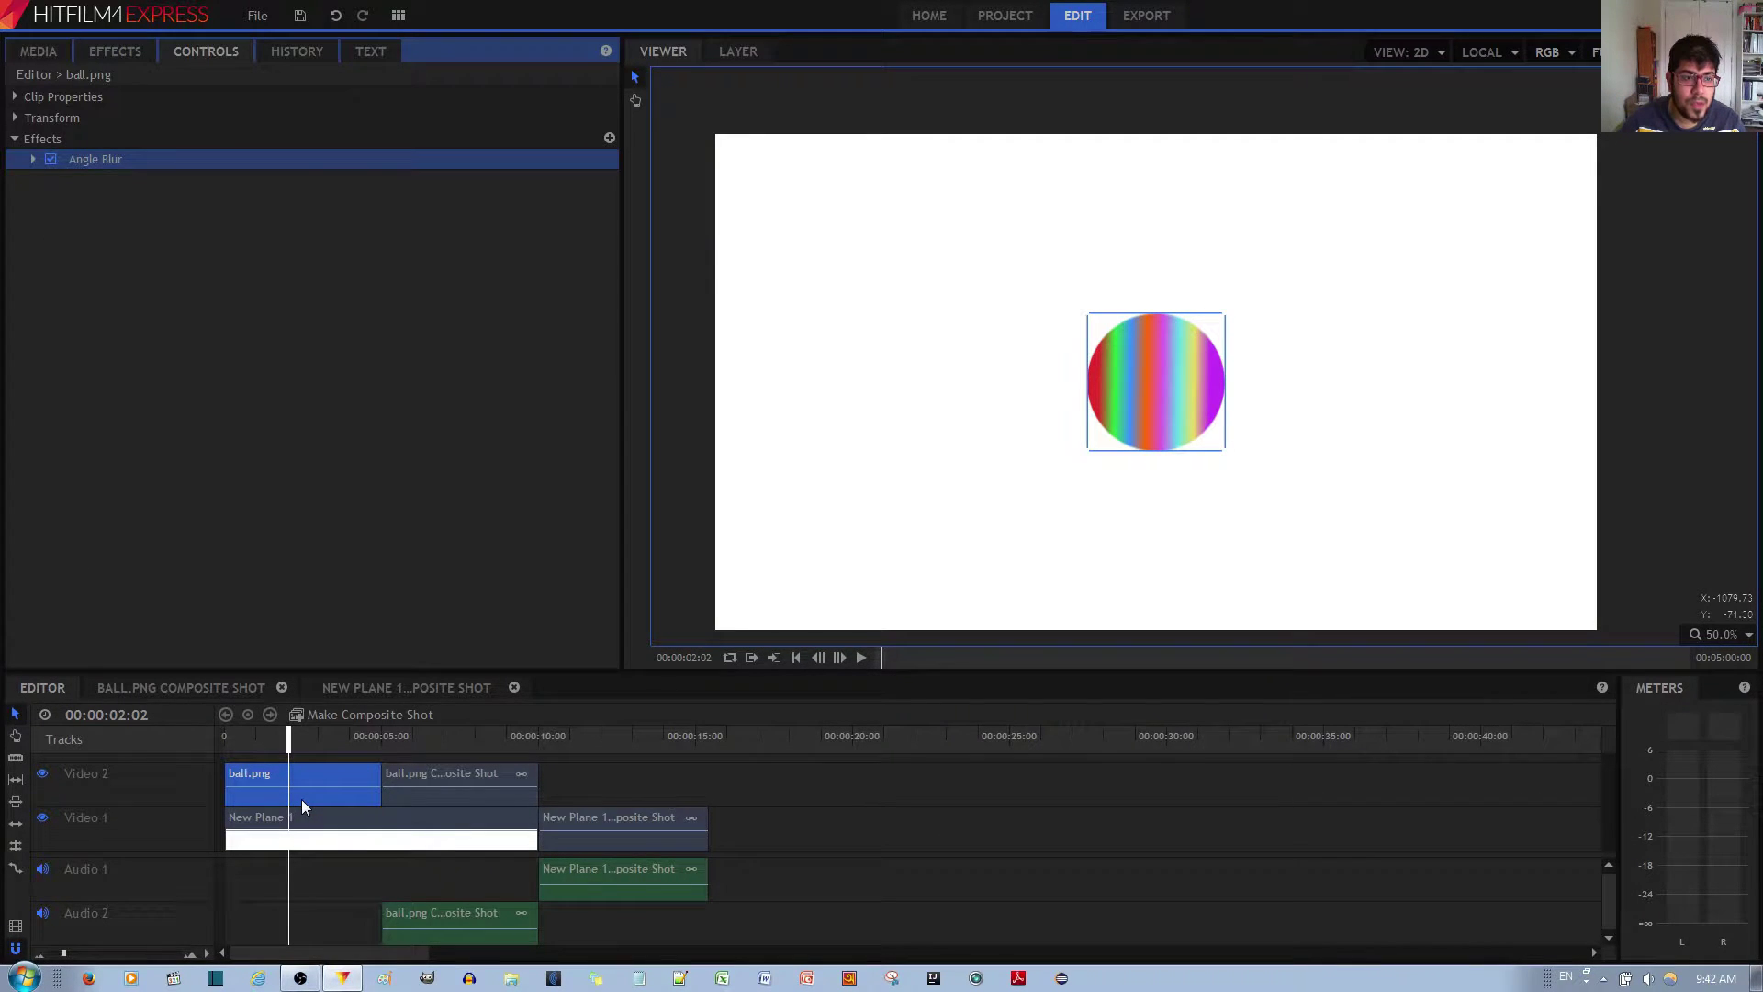
Increase the Angle Blur length on the ball.png clip to about 104.9 px.
left_click(32, 159)
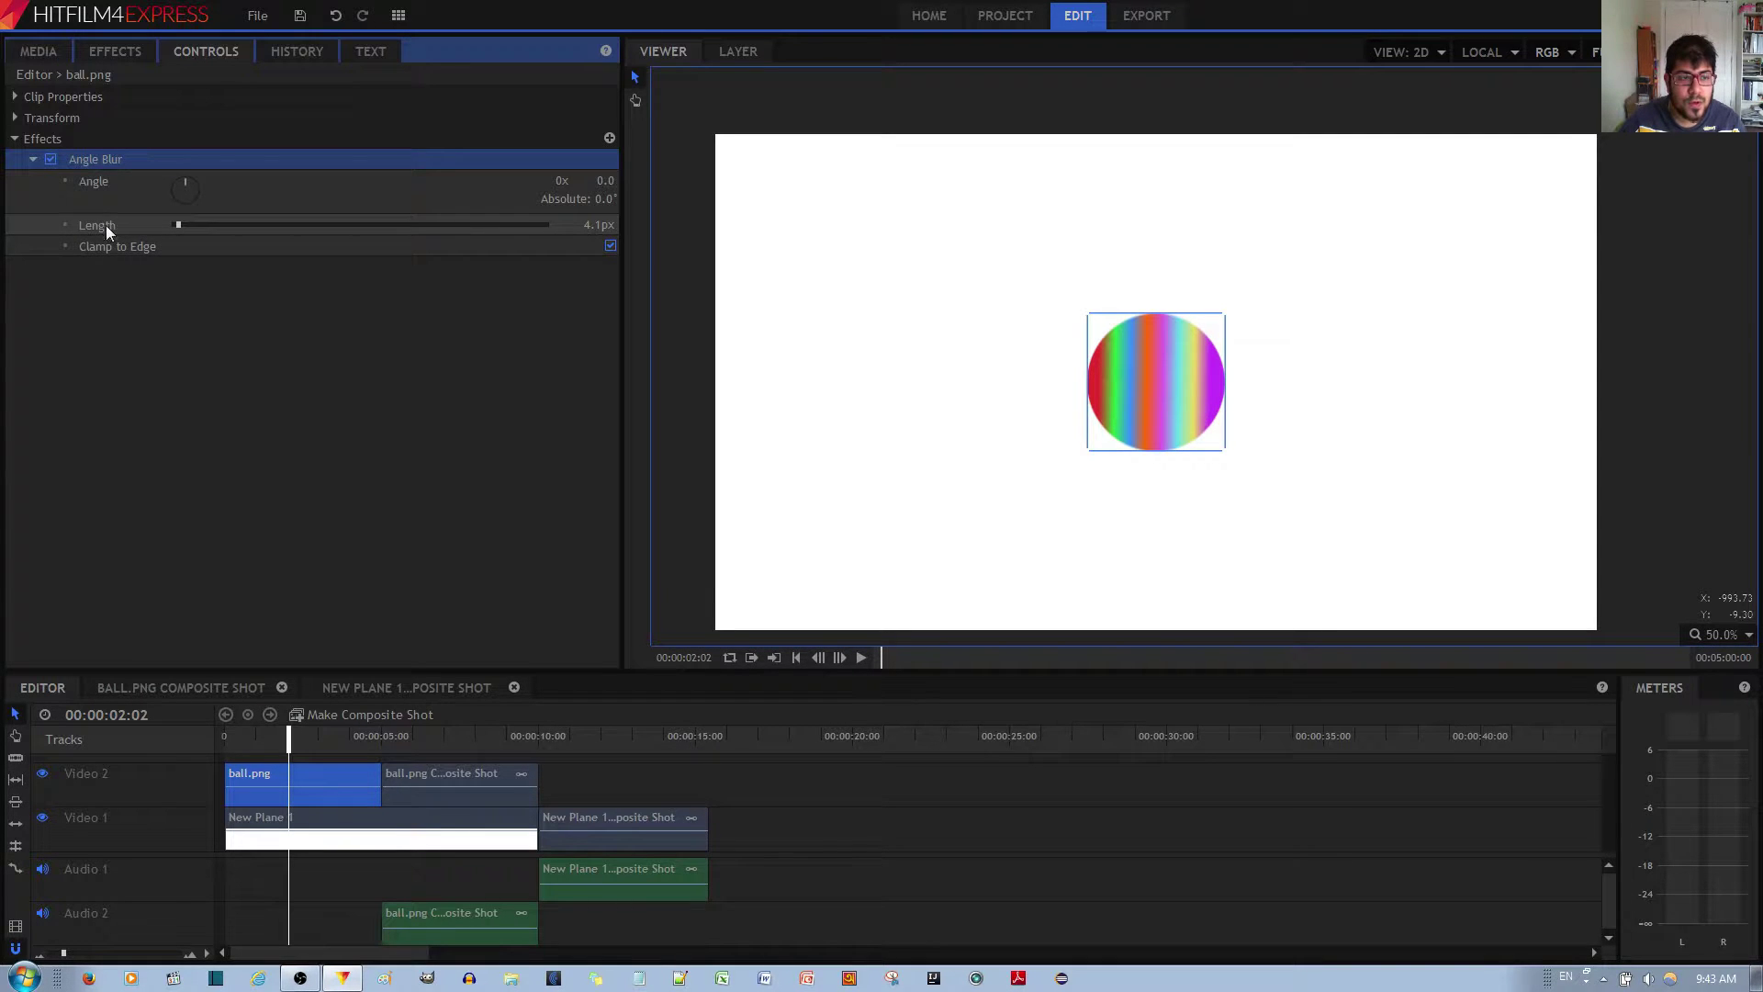
left_click(180, 225)
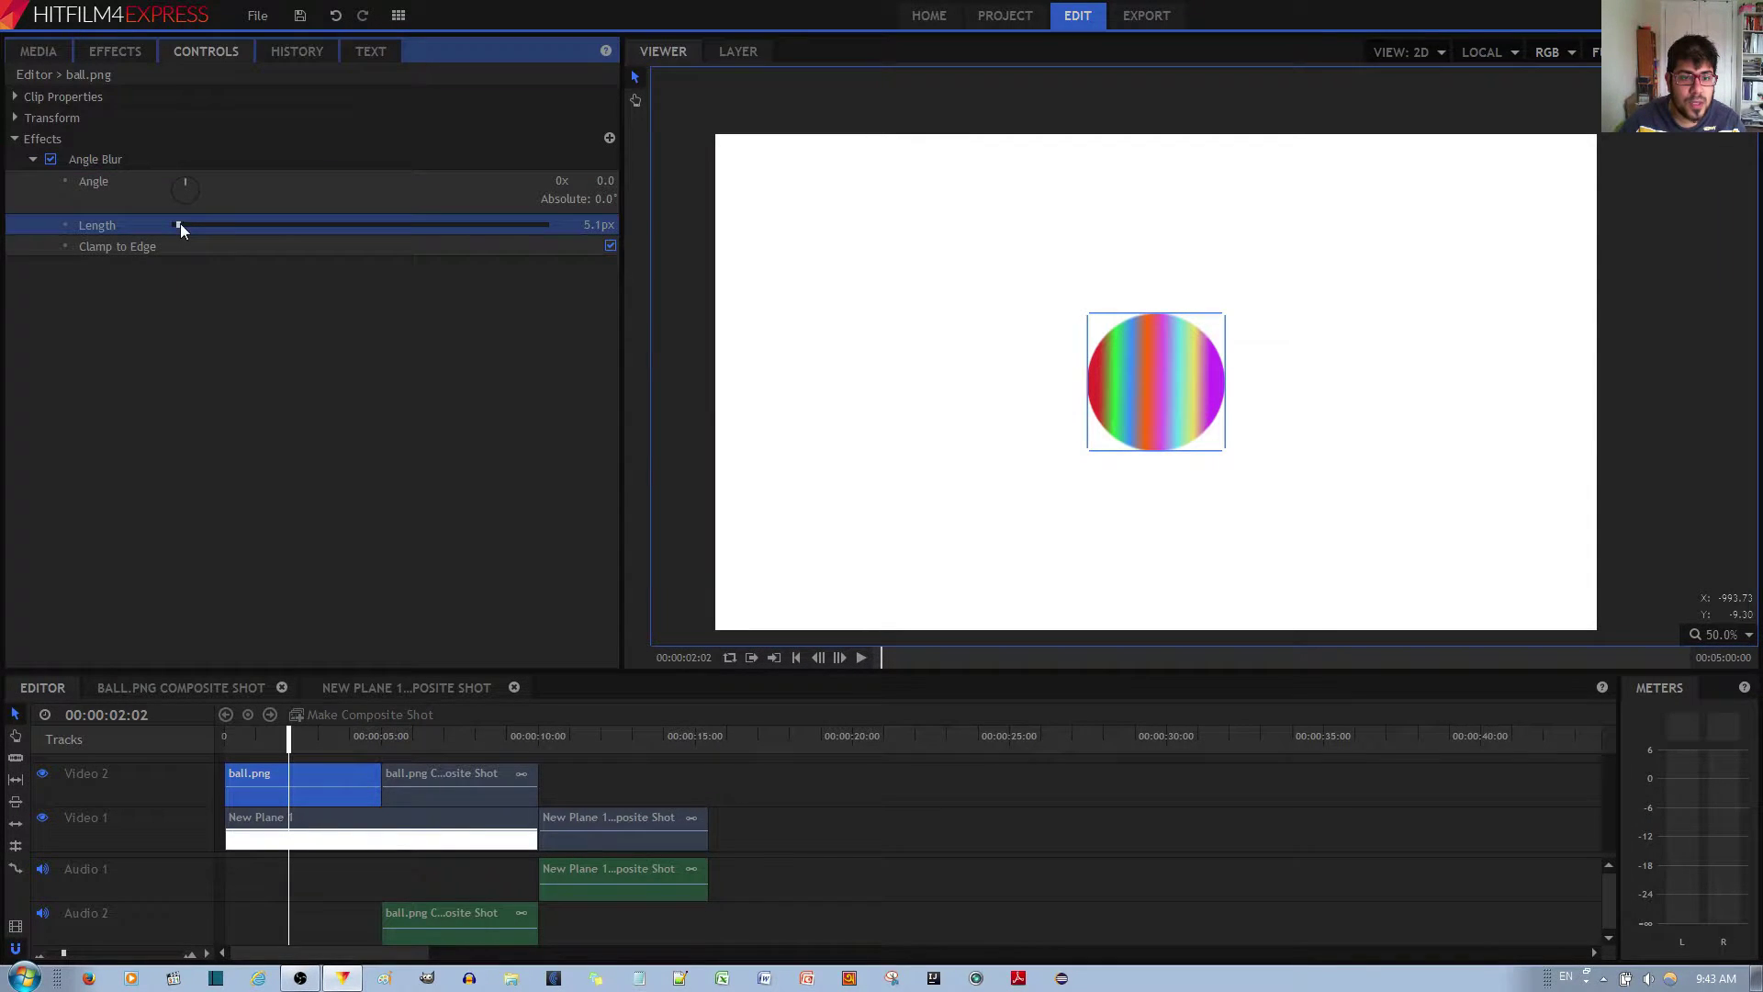
left_click_drag(191, 225, 287, 227)
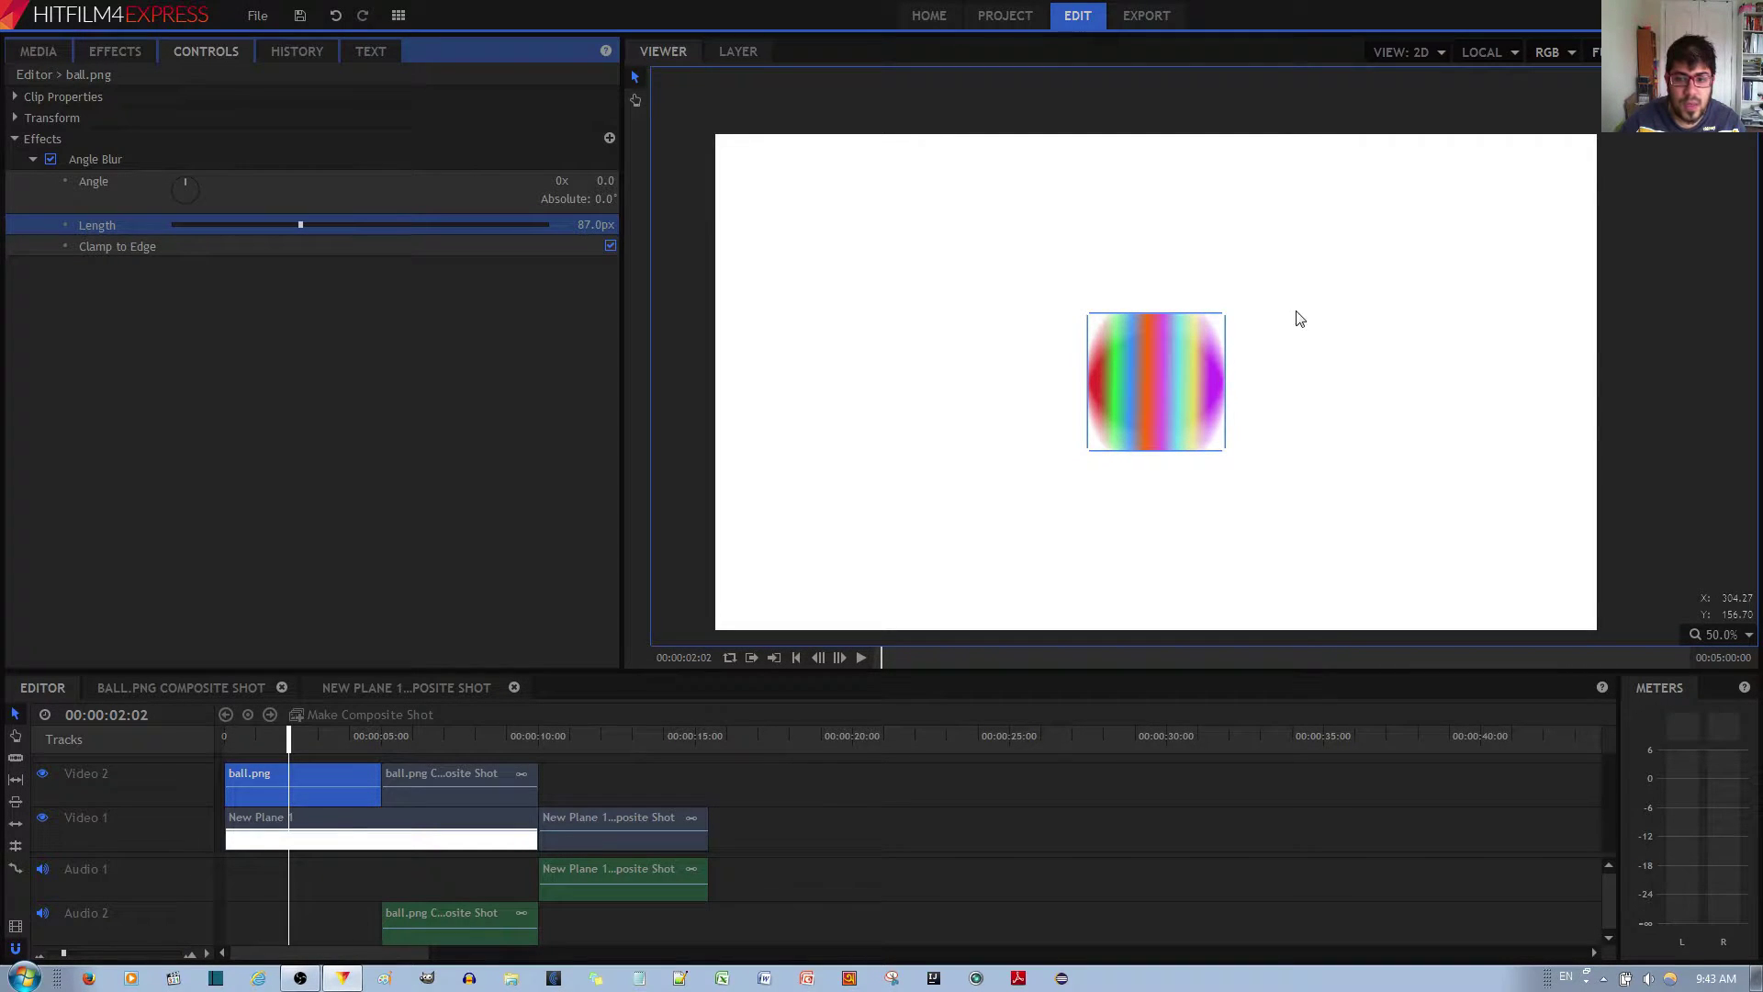
left_click(1168, 452)
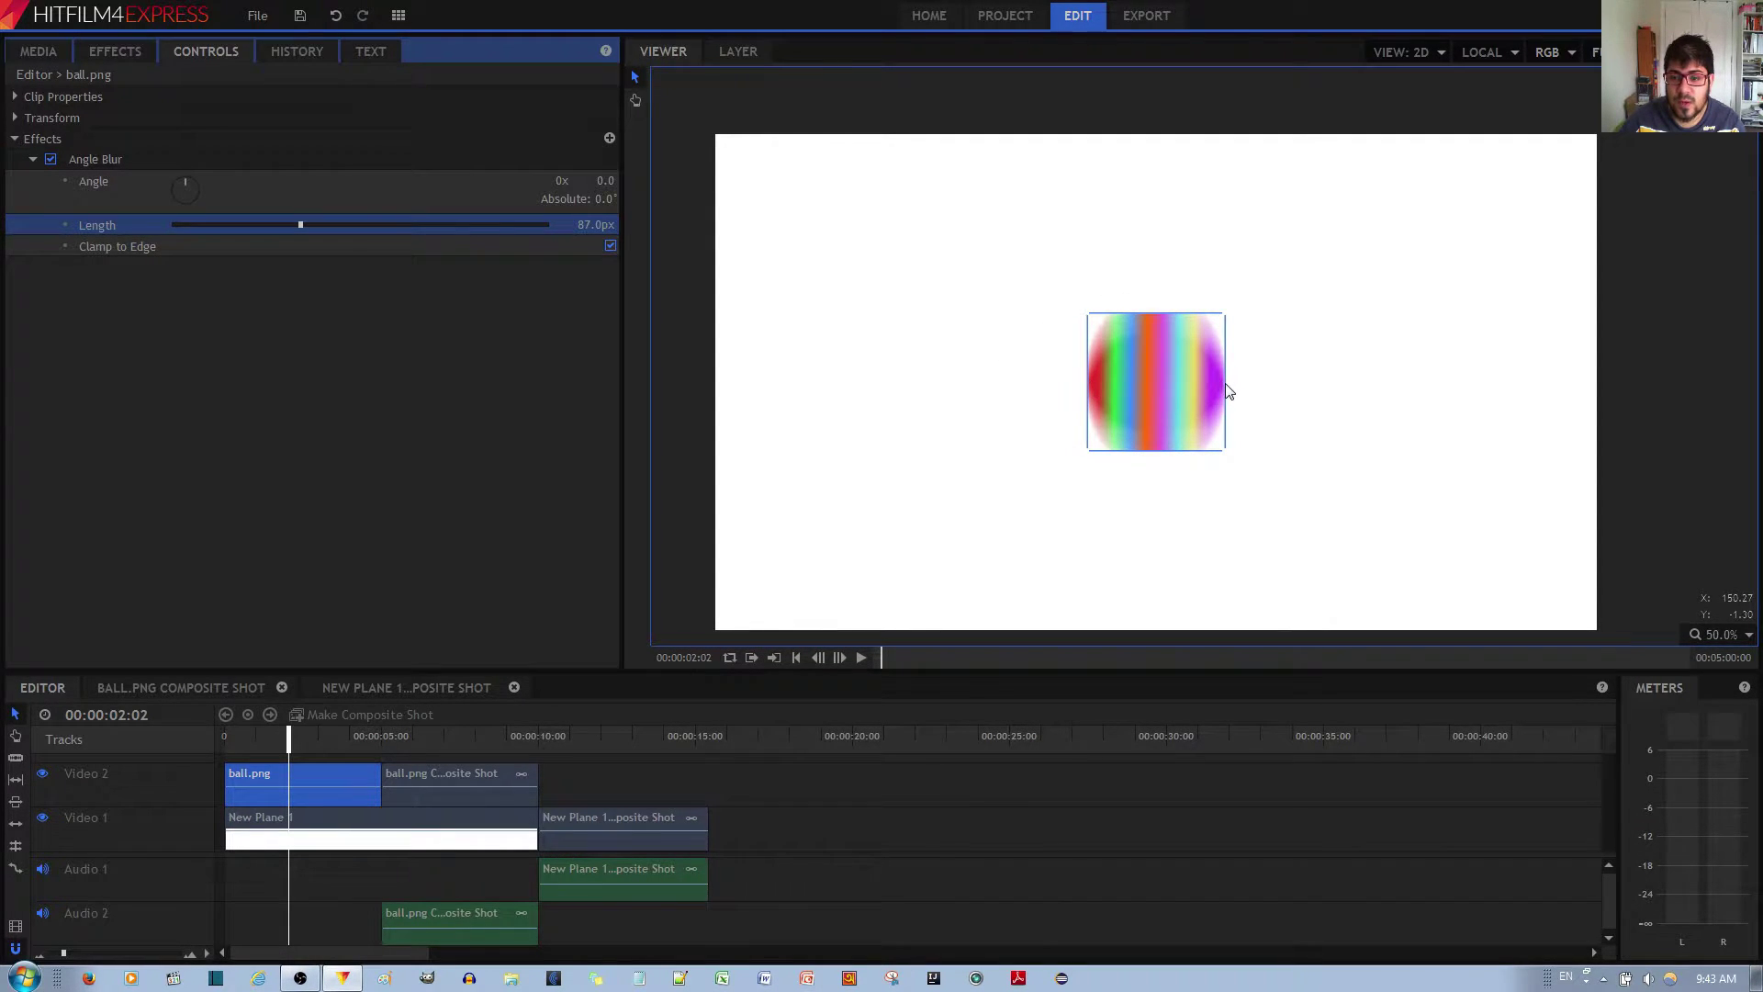
left_click(1161, 449)
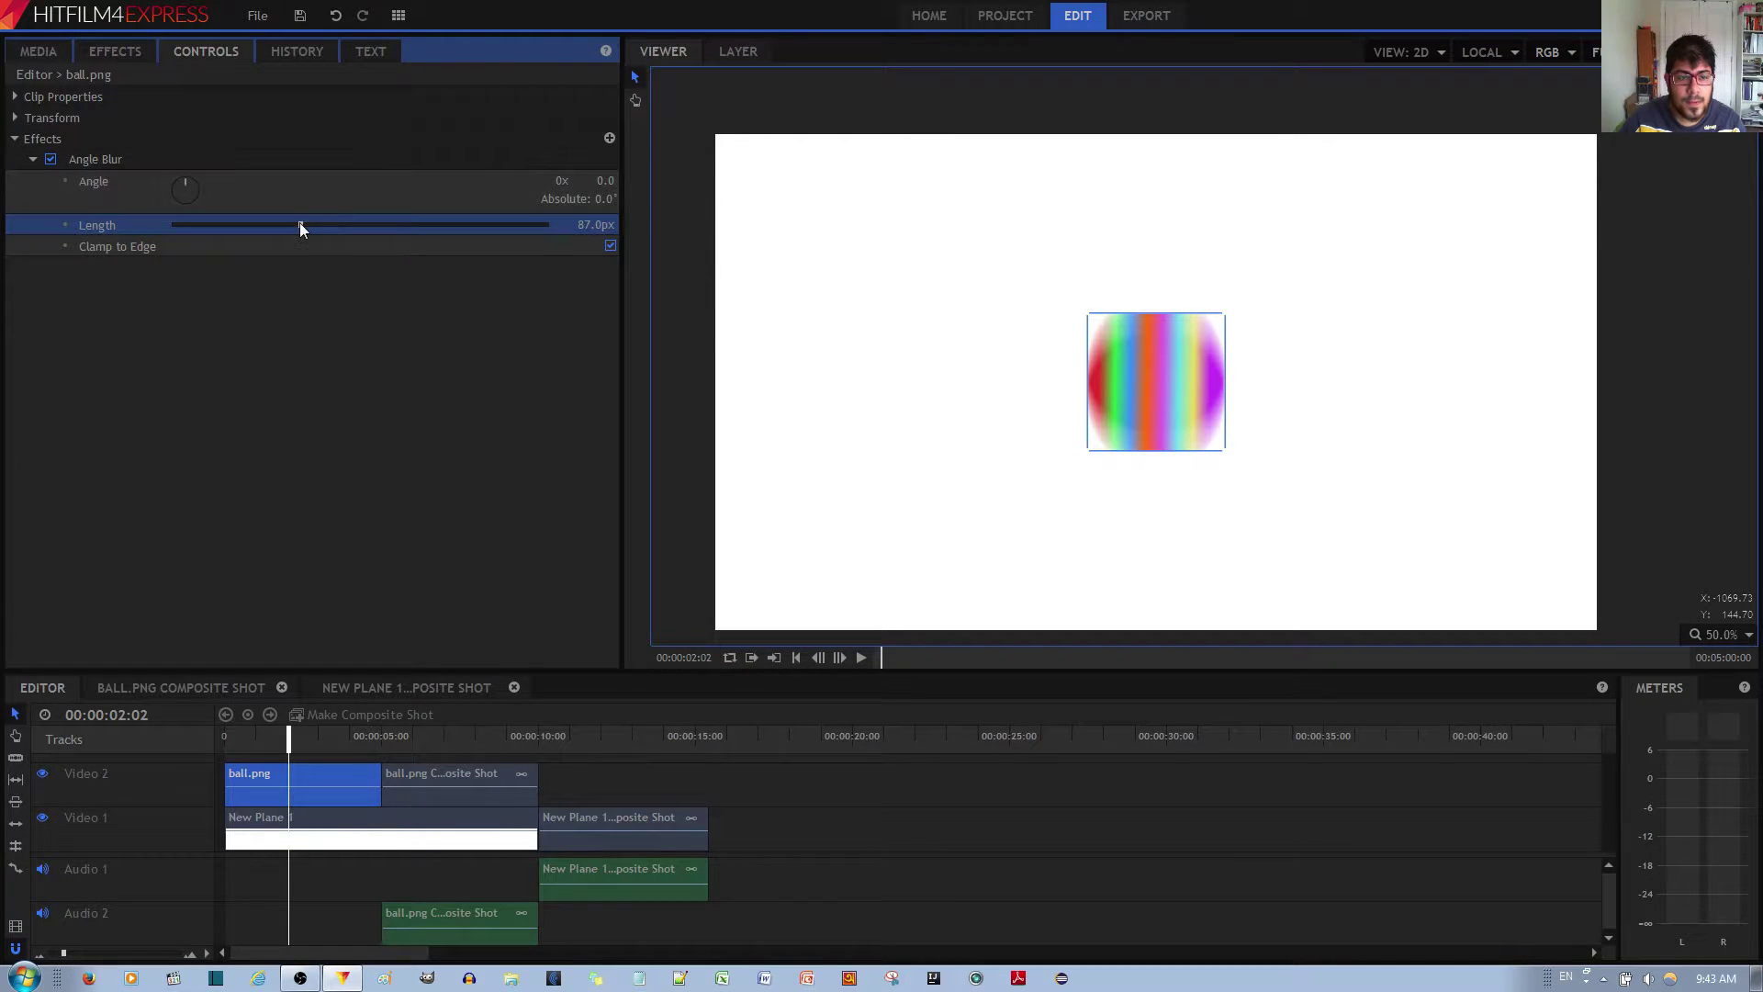
mouse_move(299, 225)
left_mouse_down()
mouse_move(356, 226)
mouse_move(311, 226)
left_mouse_up()
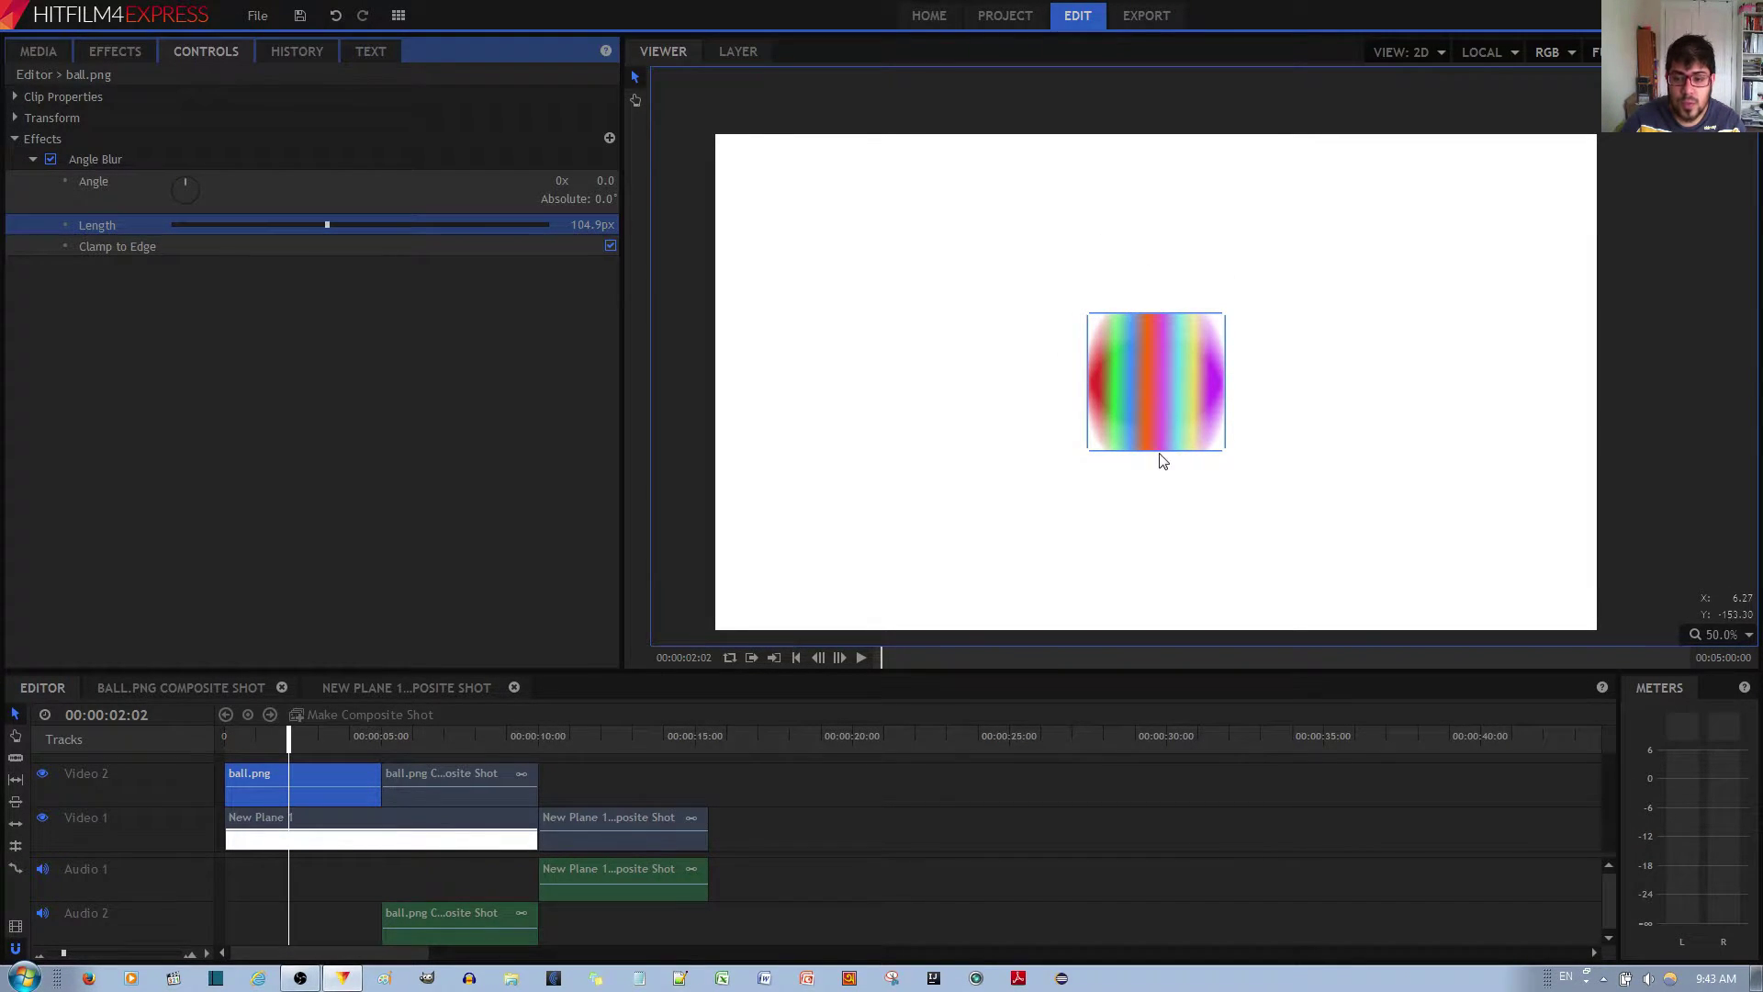
Try Angle Blur angles of 90 and 180 degrees on the ball.png clip, and set the angle back to 0.
left_click(602, 180)
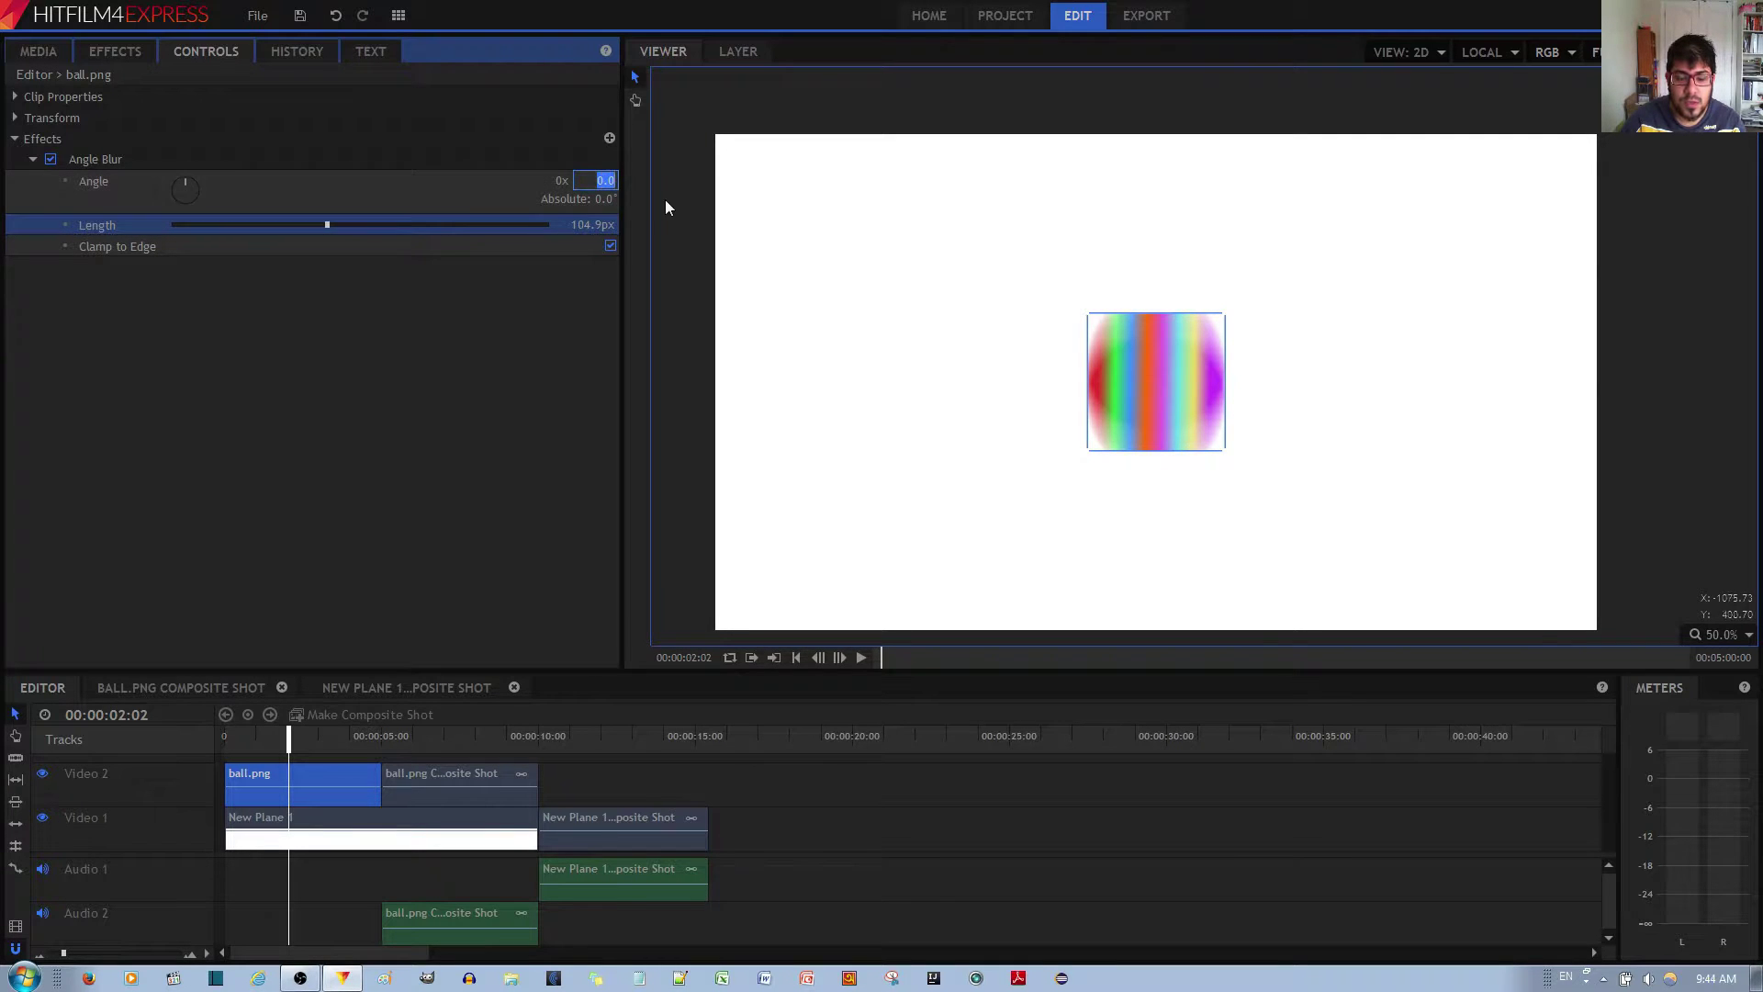
type("90")
key("Return")
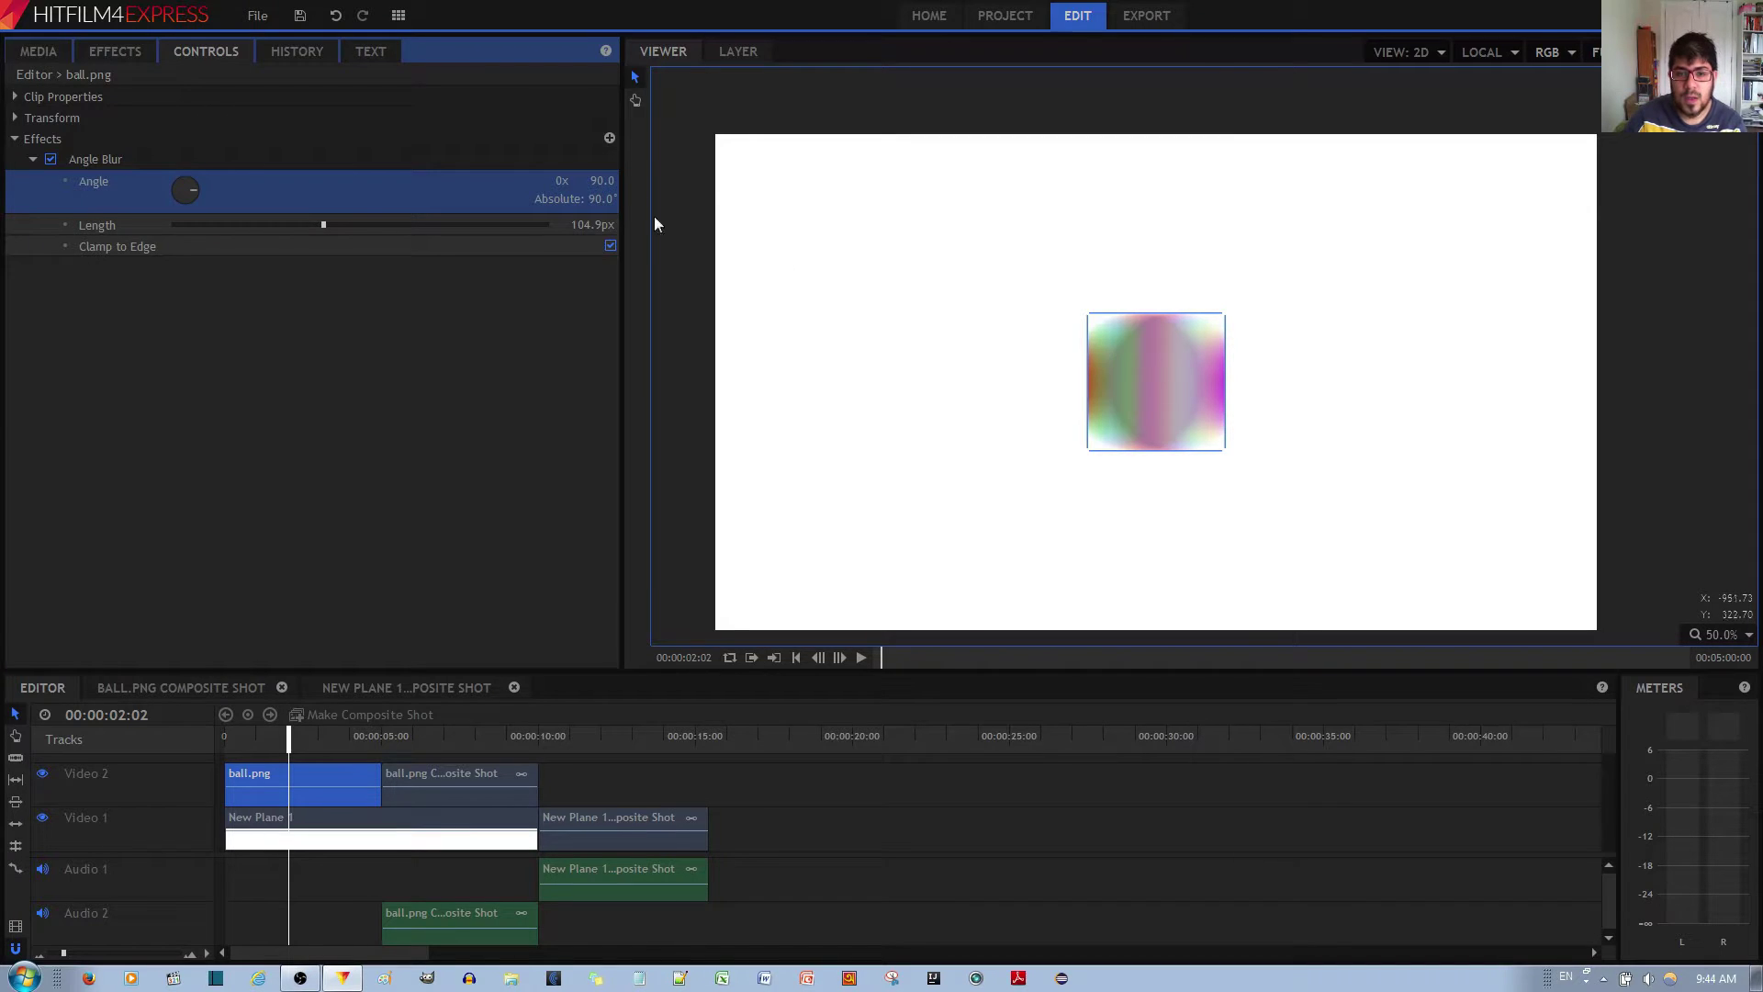
left_click(602, 180)
type("18")
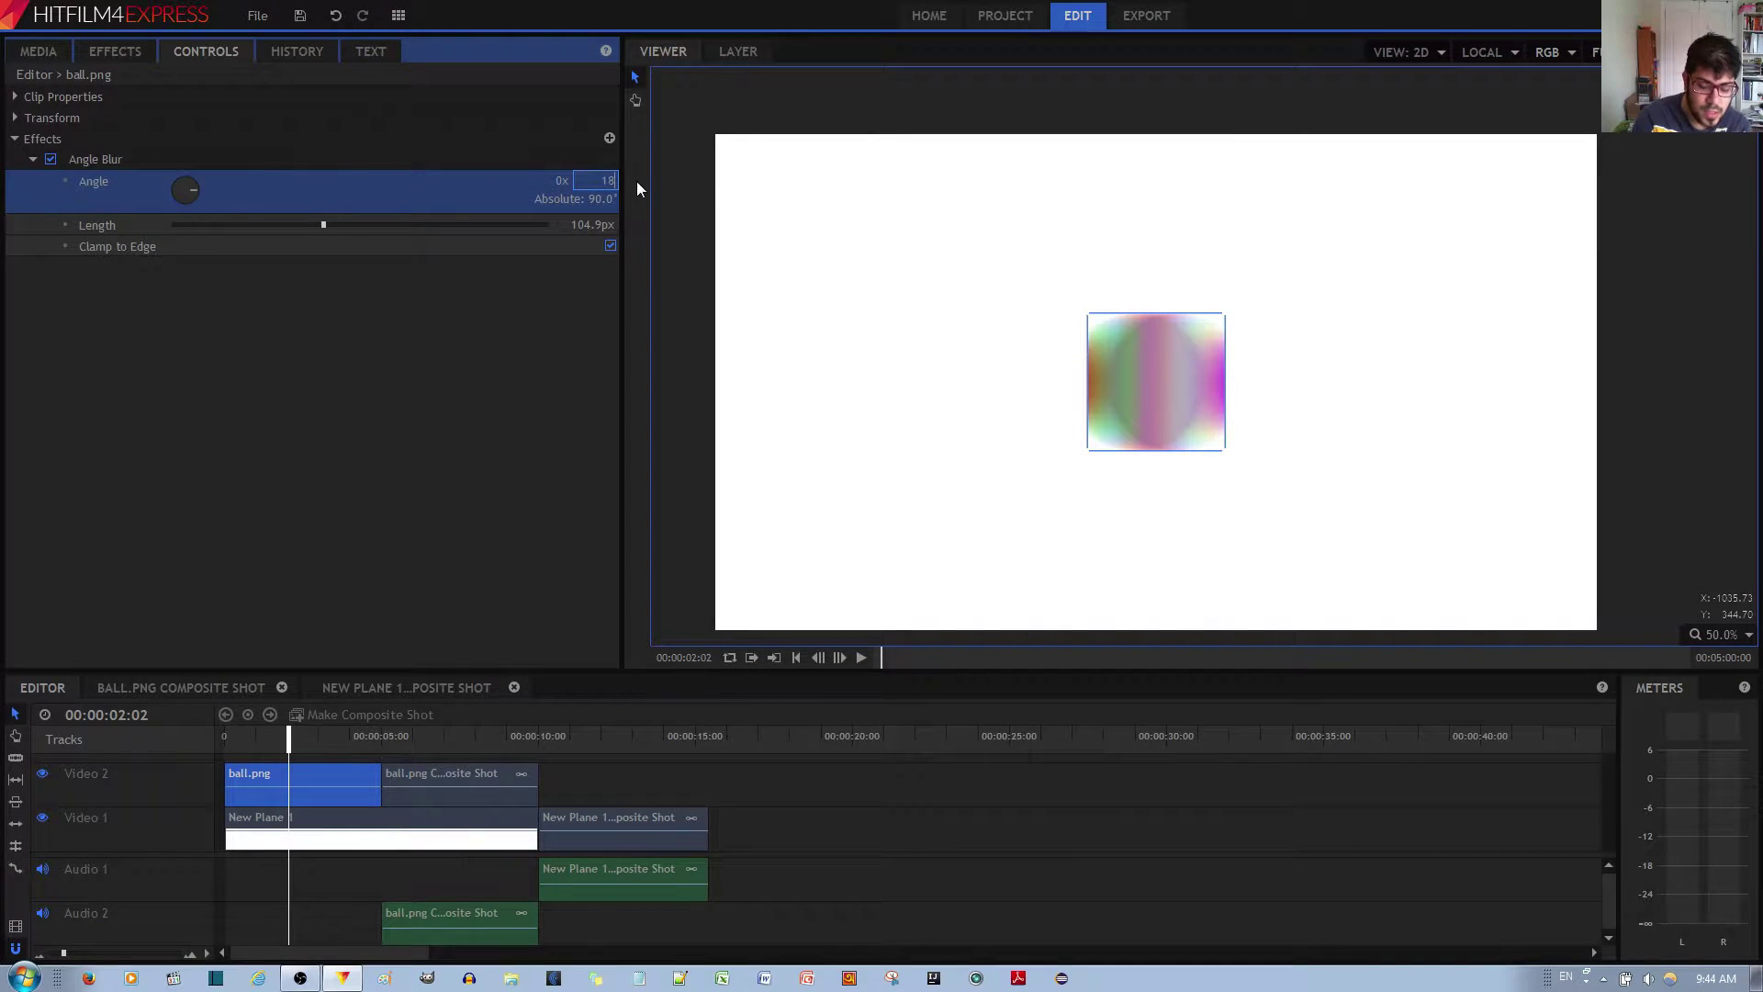
type("0")
key("Return")
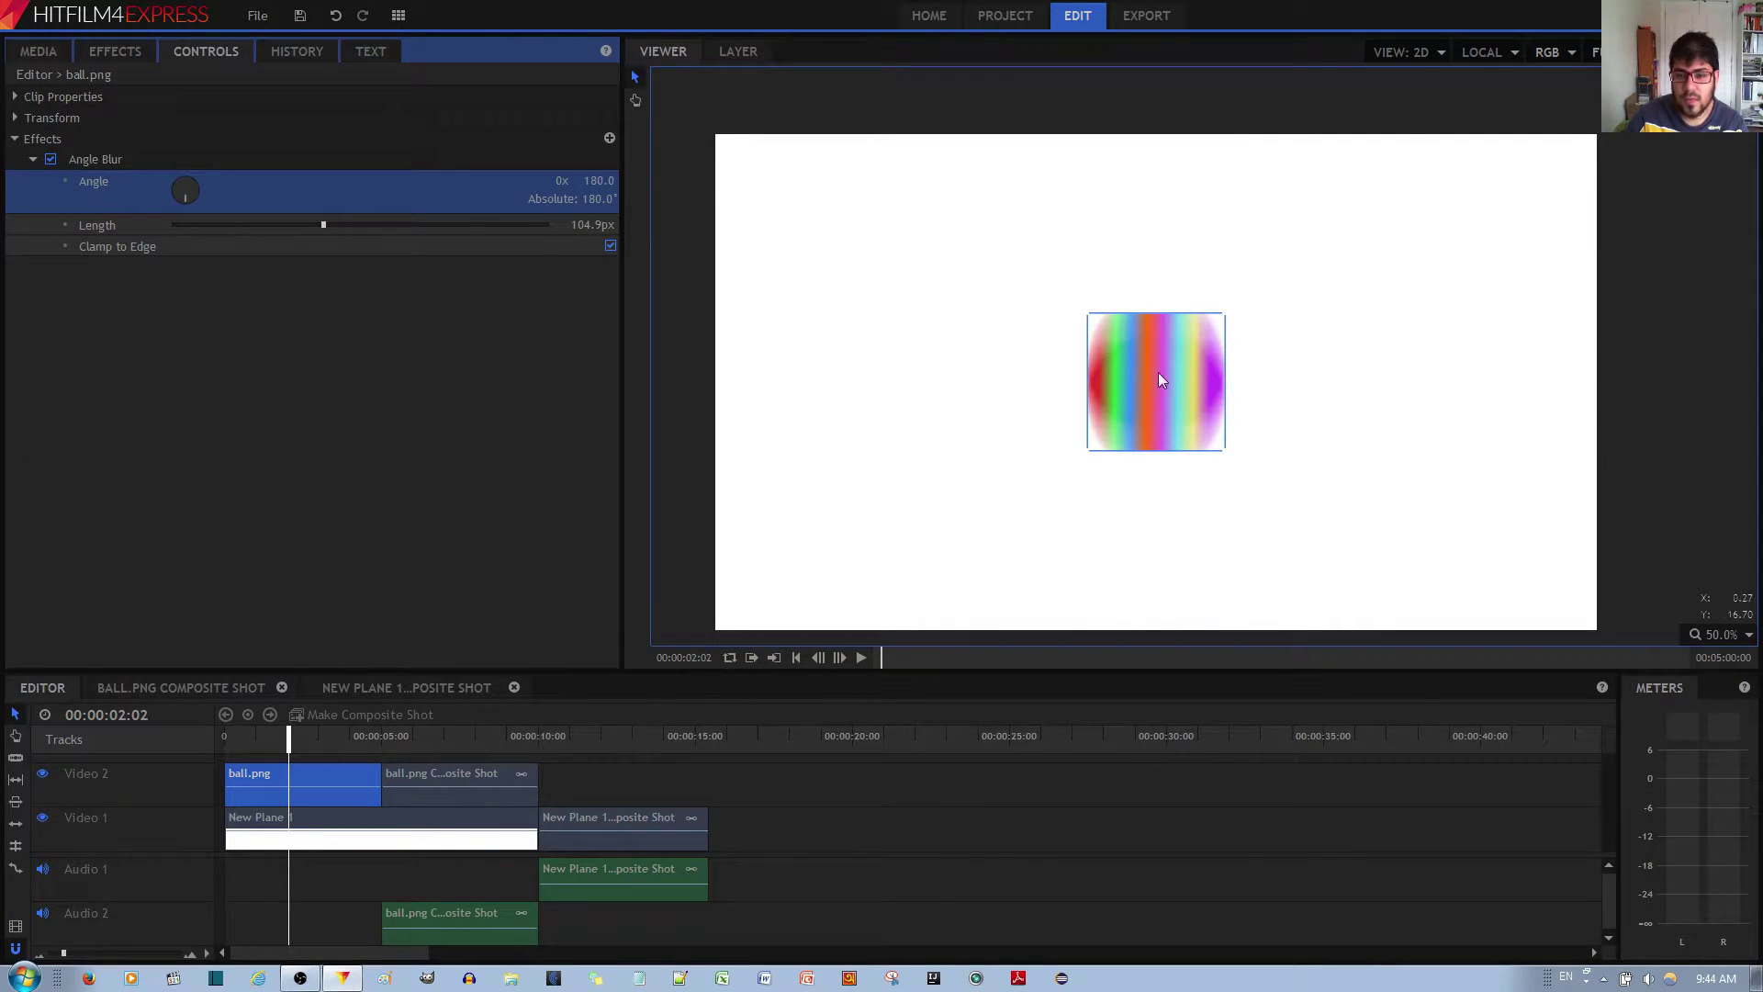
left_click(597, 181)
type("0")
key("Return")
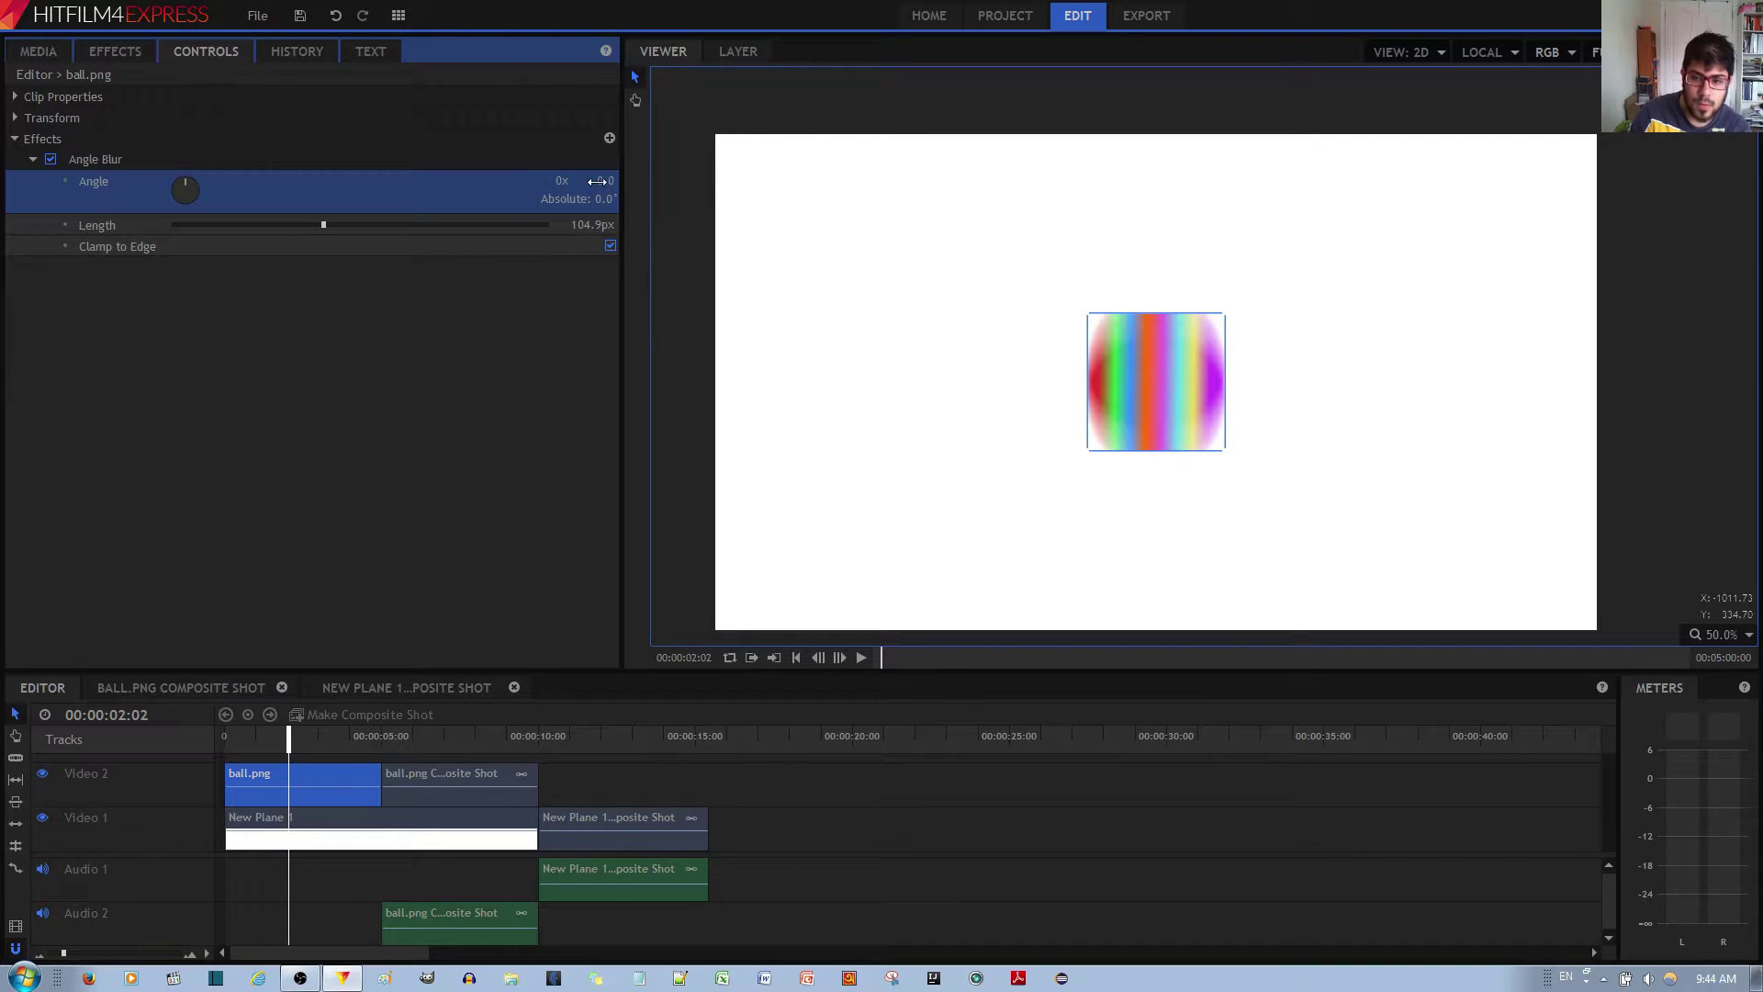
Set the Angle Blur angle to 90 degrees, and turn it back to about 6 degrees.
left_click(605, 180)
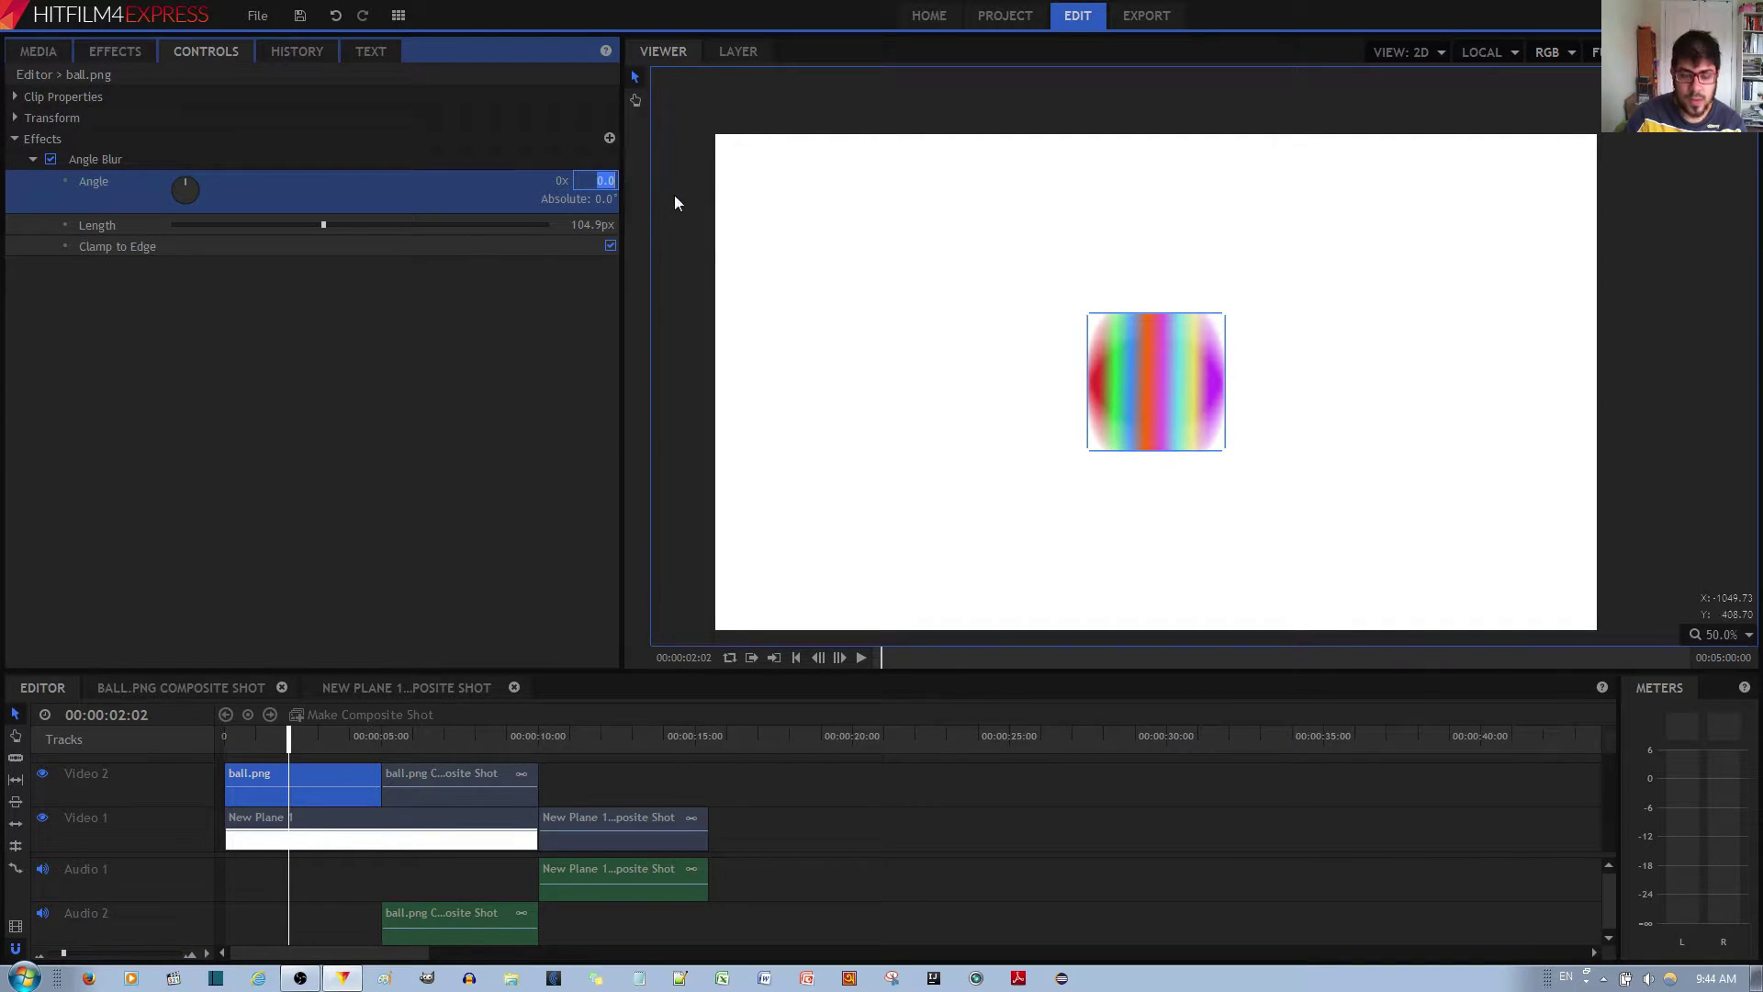
type("90")
key("Return")
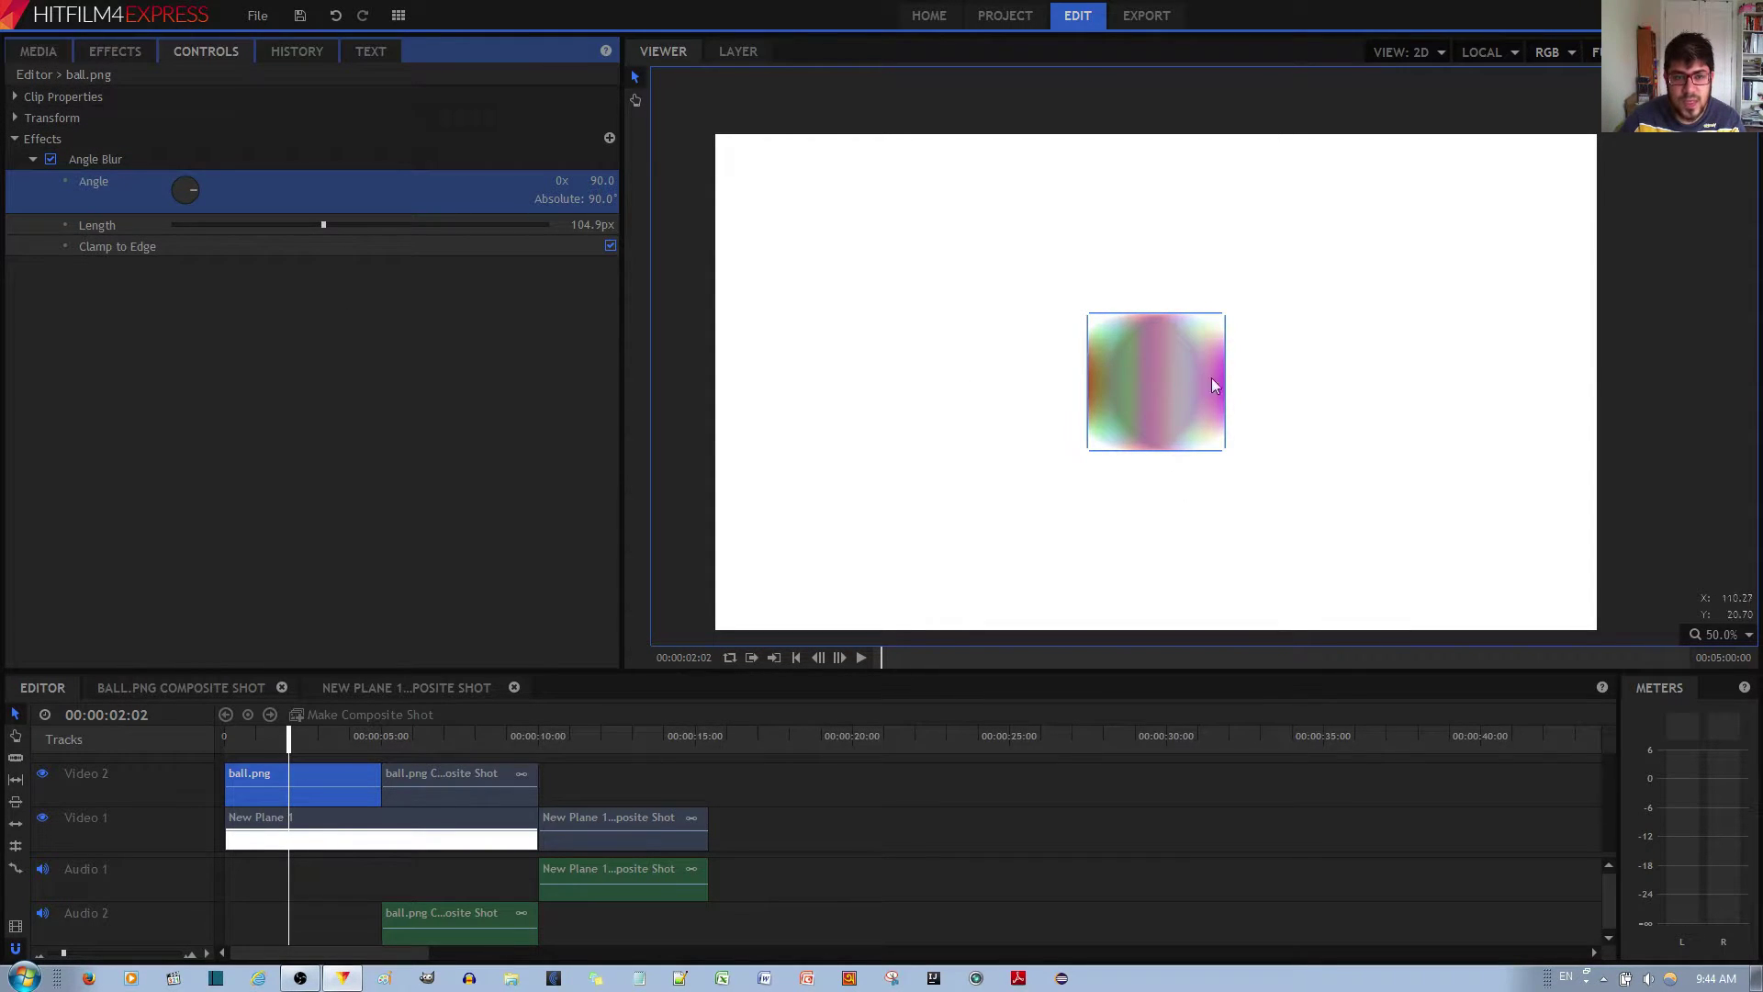
mouse_move(194, 190)
left_mouse_down()
mouse_move(173, 193)
mouse_move(188, 176)
left_mouse_up()
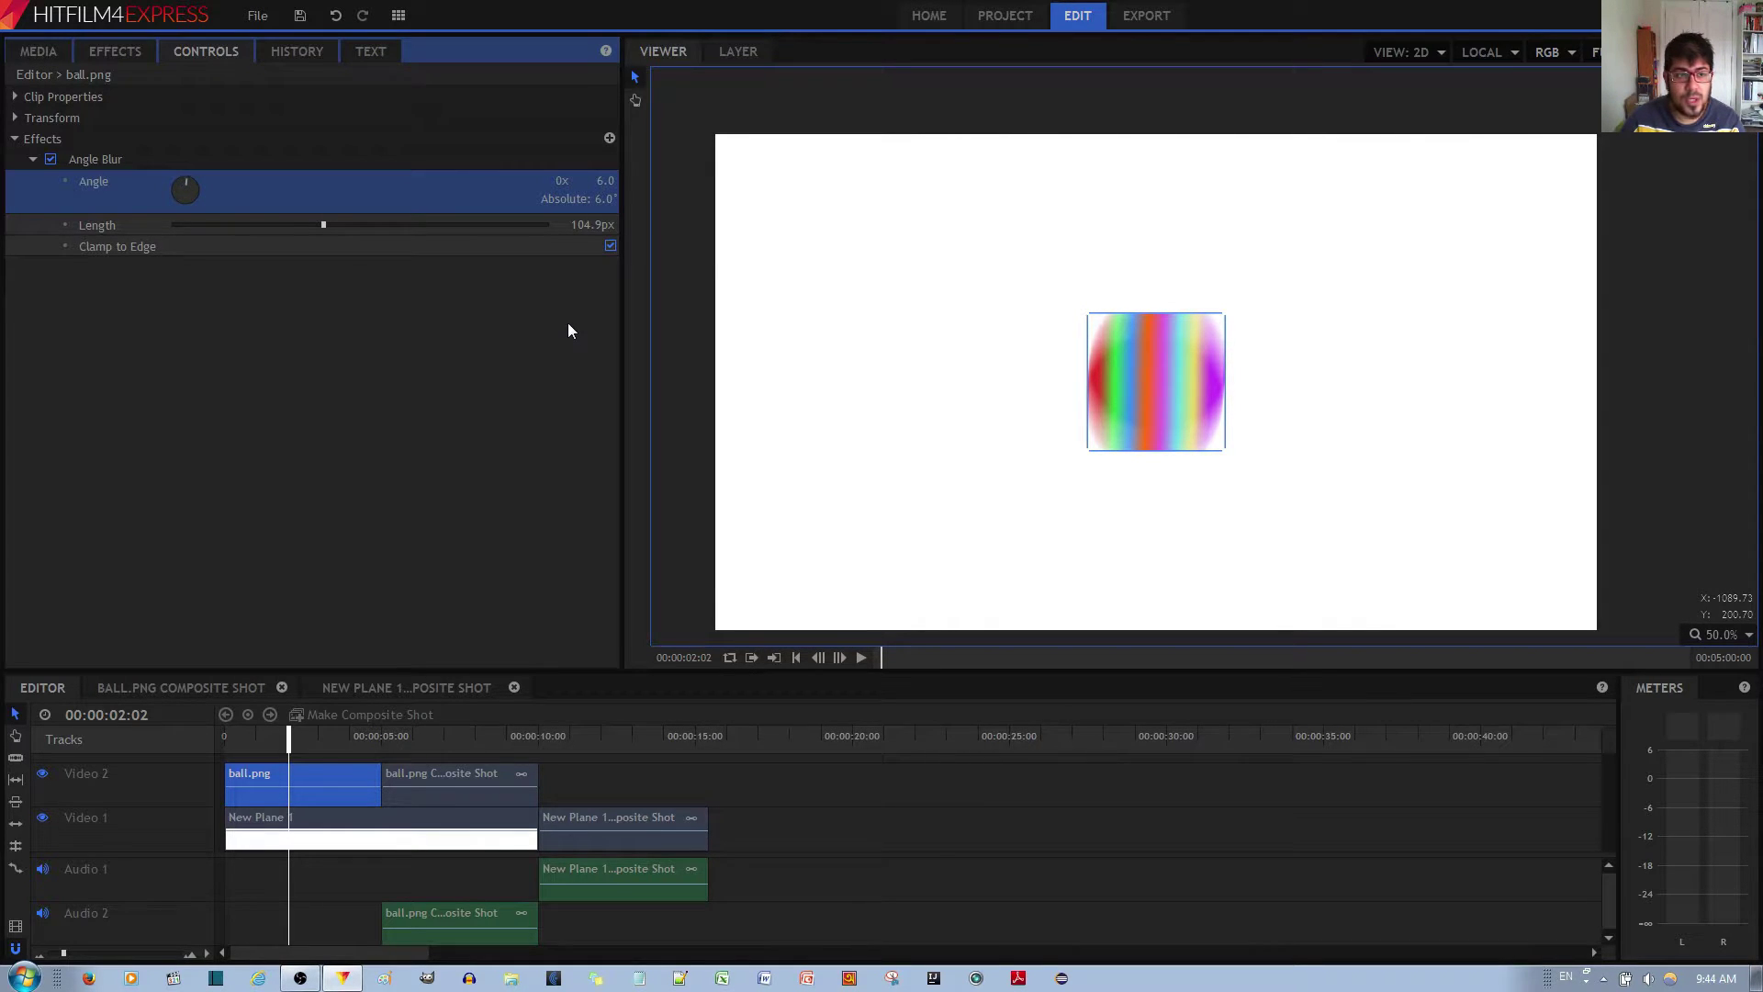
Play and scrub the timeline through the ball.png and New Plane 1 composite shot clips to preview the animated blur.
left_click_drag(335, 742, 378, 750)
key("space")
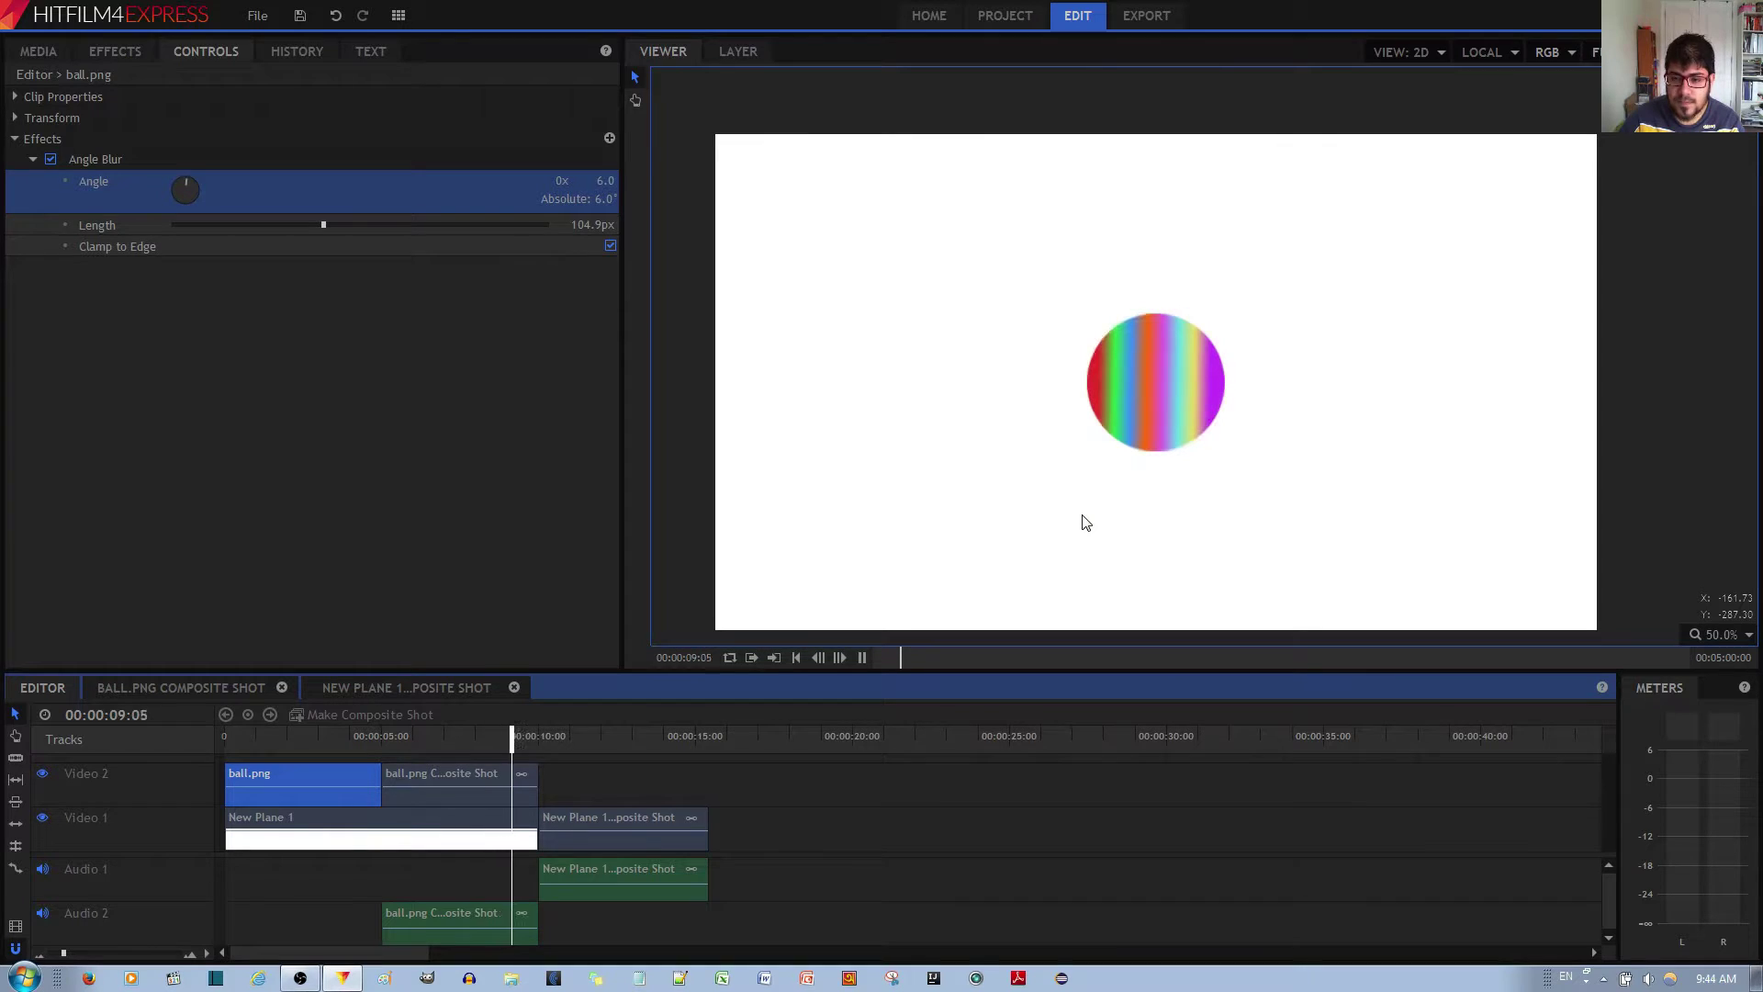
key("space")
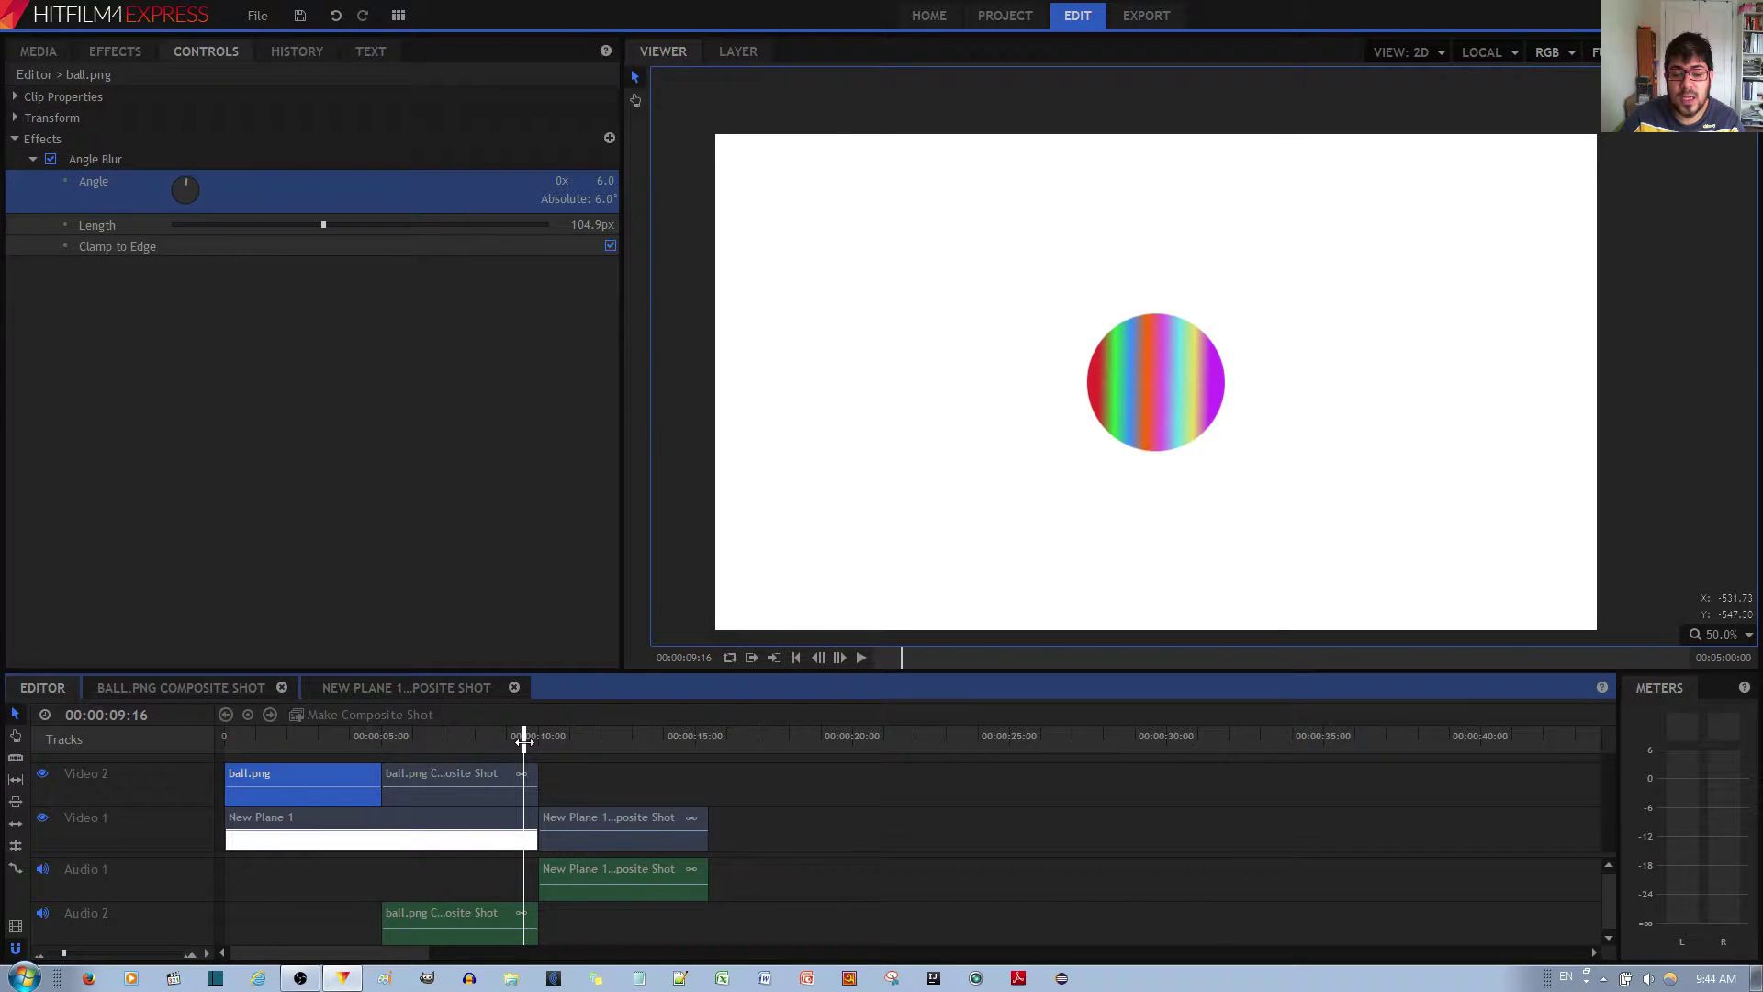
mouse_move(525, 742)
left_mouse_down()
mouse_move(566, 736)
mouse_move(546, 735)
left_mouse_up()
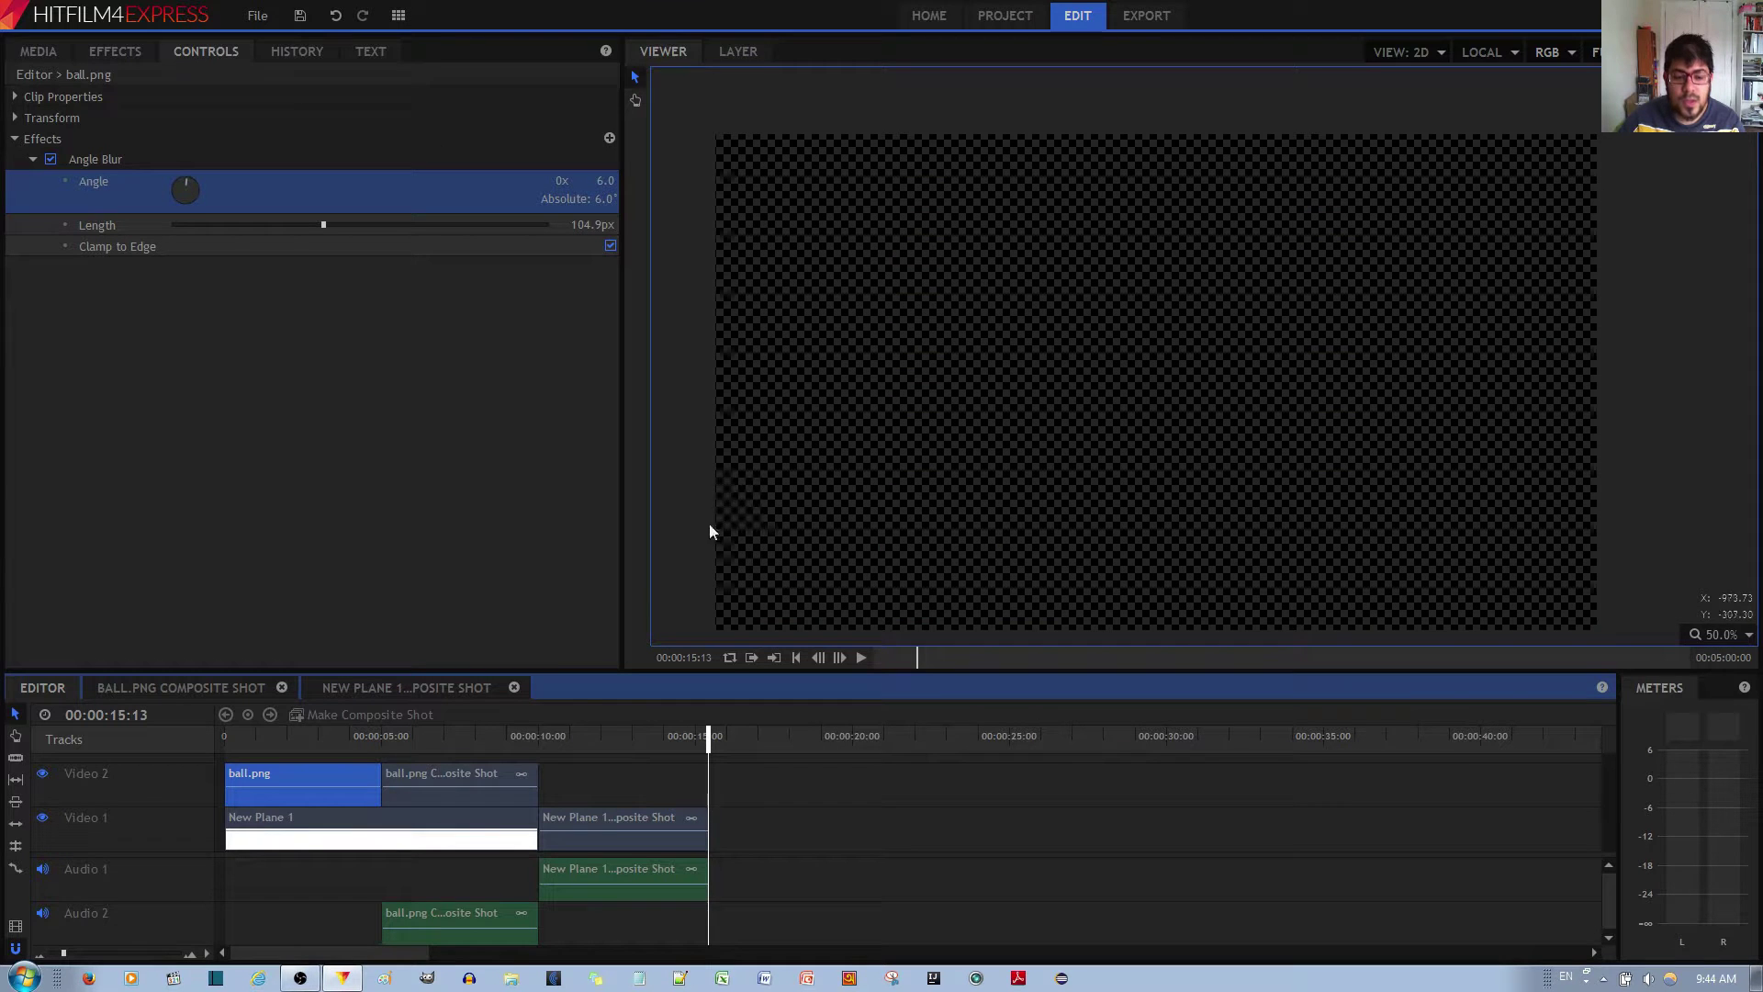
Check both composite shot timelines against the editor sequence, ending in the New Plane 1 composite shot.
left_click(371, 683)
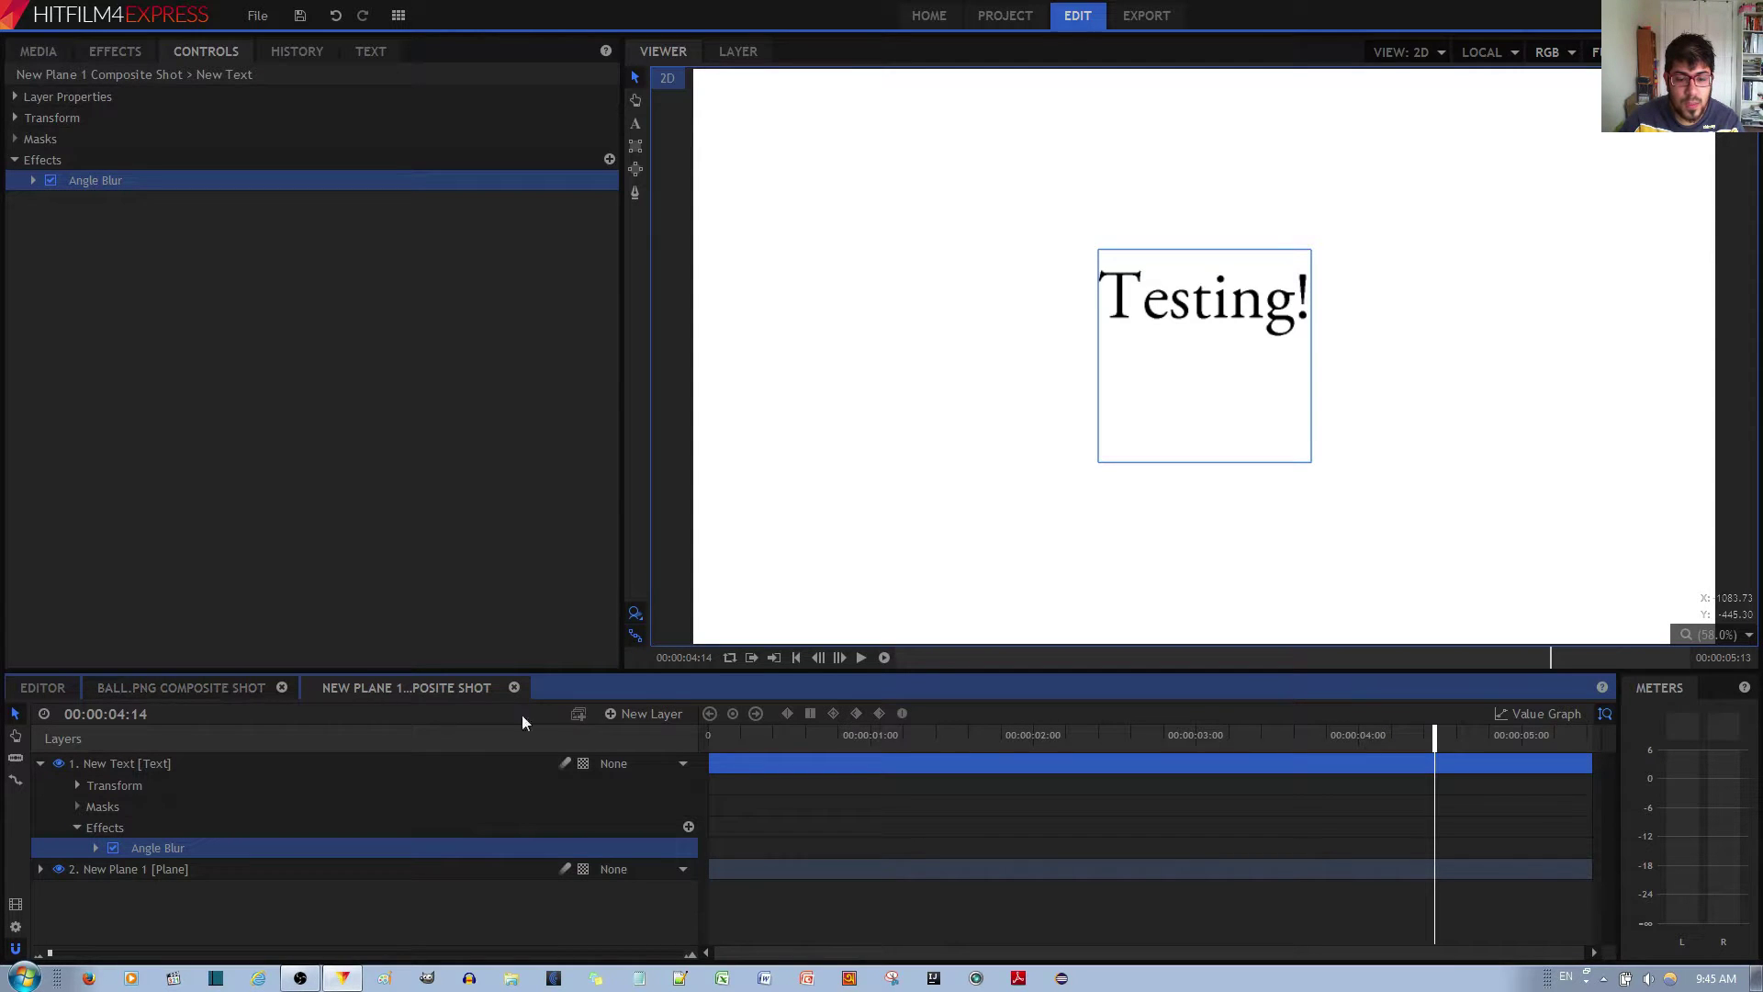
left_click(231, 687)
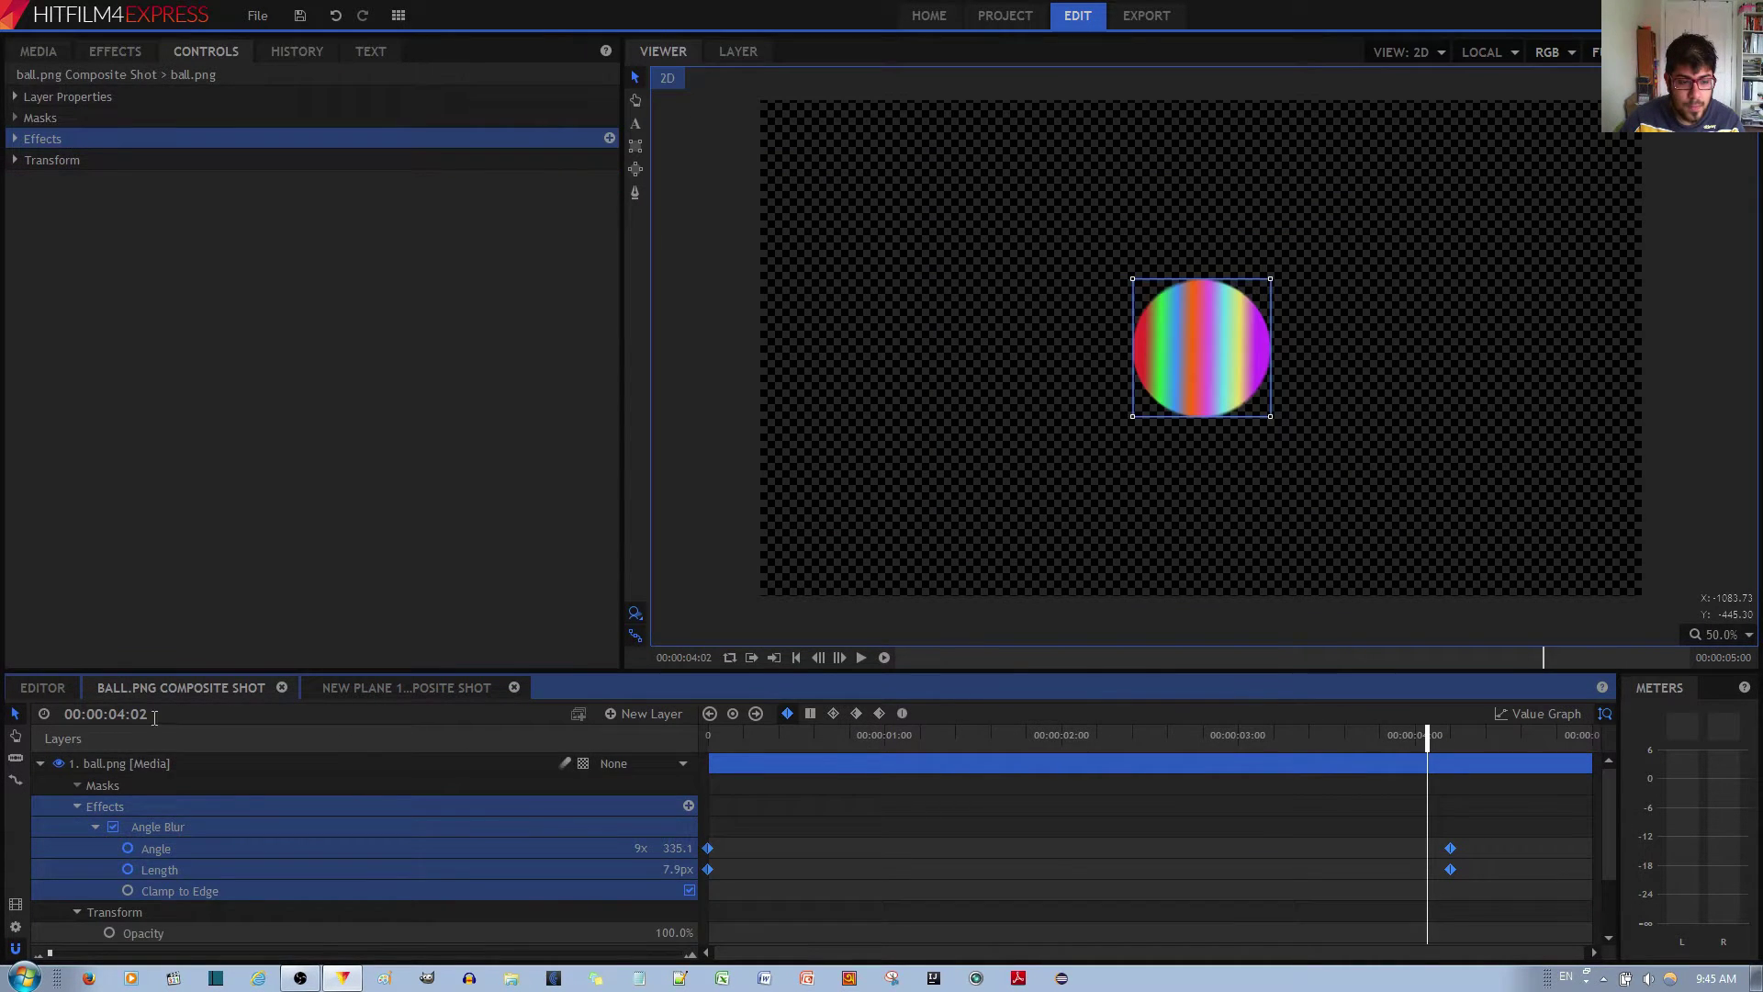
left_click(43, 688)
left_click(593, 824)
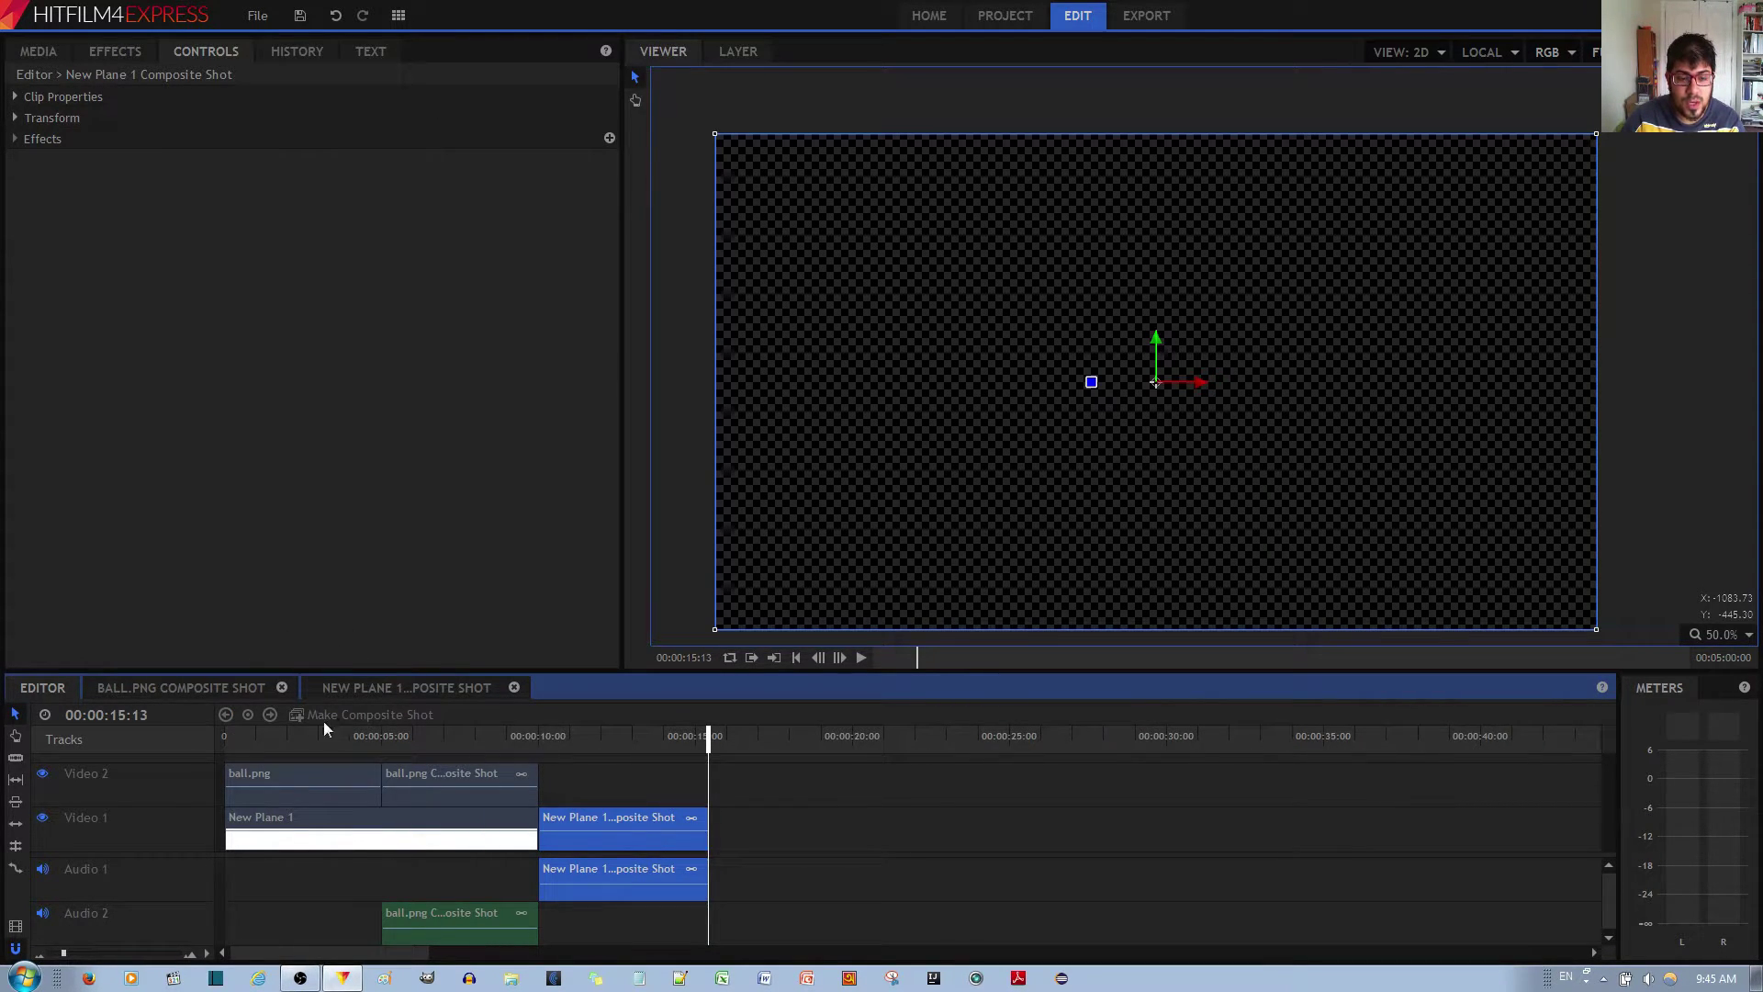
left_click(379, 688)
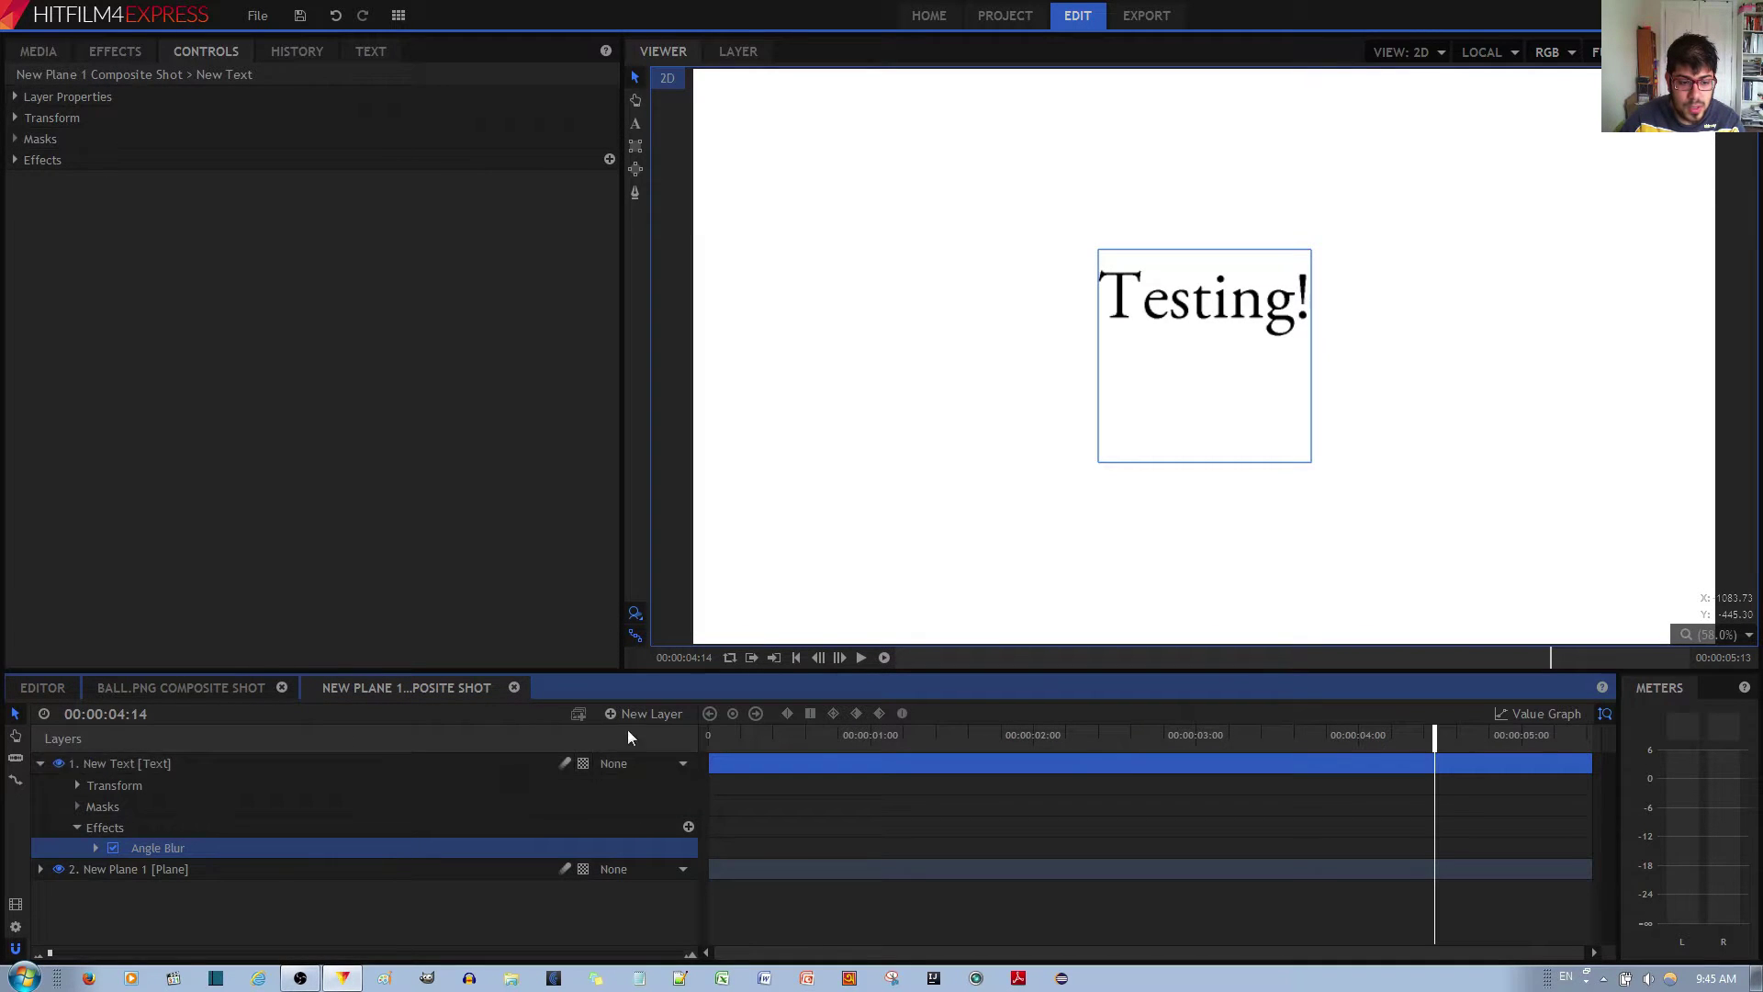
Disable the Angle Blur effect on the New Text layer and delete it.
left_click(156, 923)
left_click(83, 832)
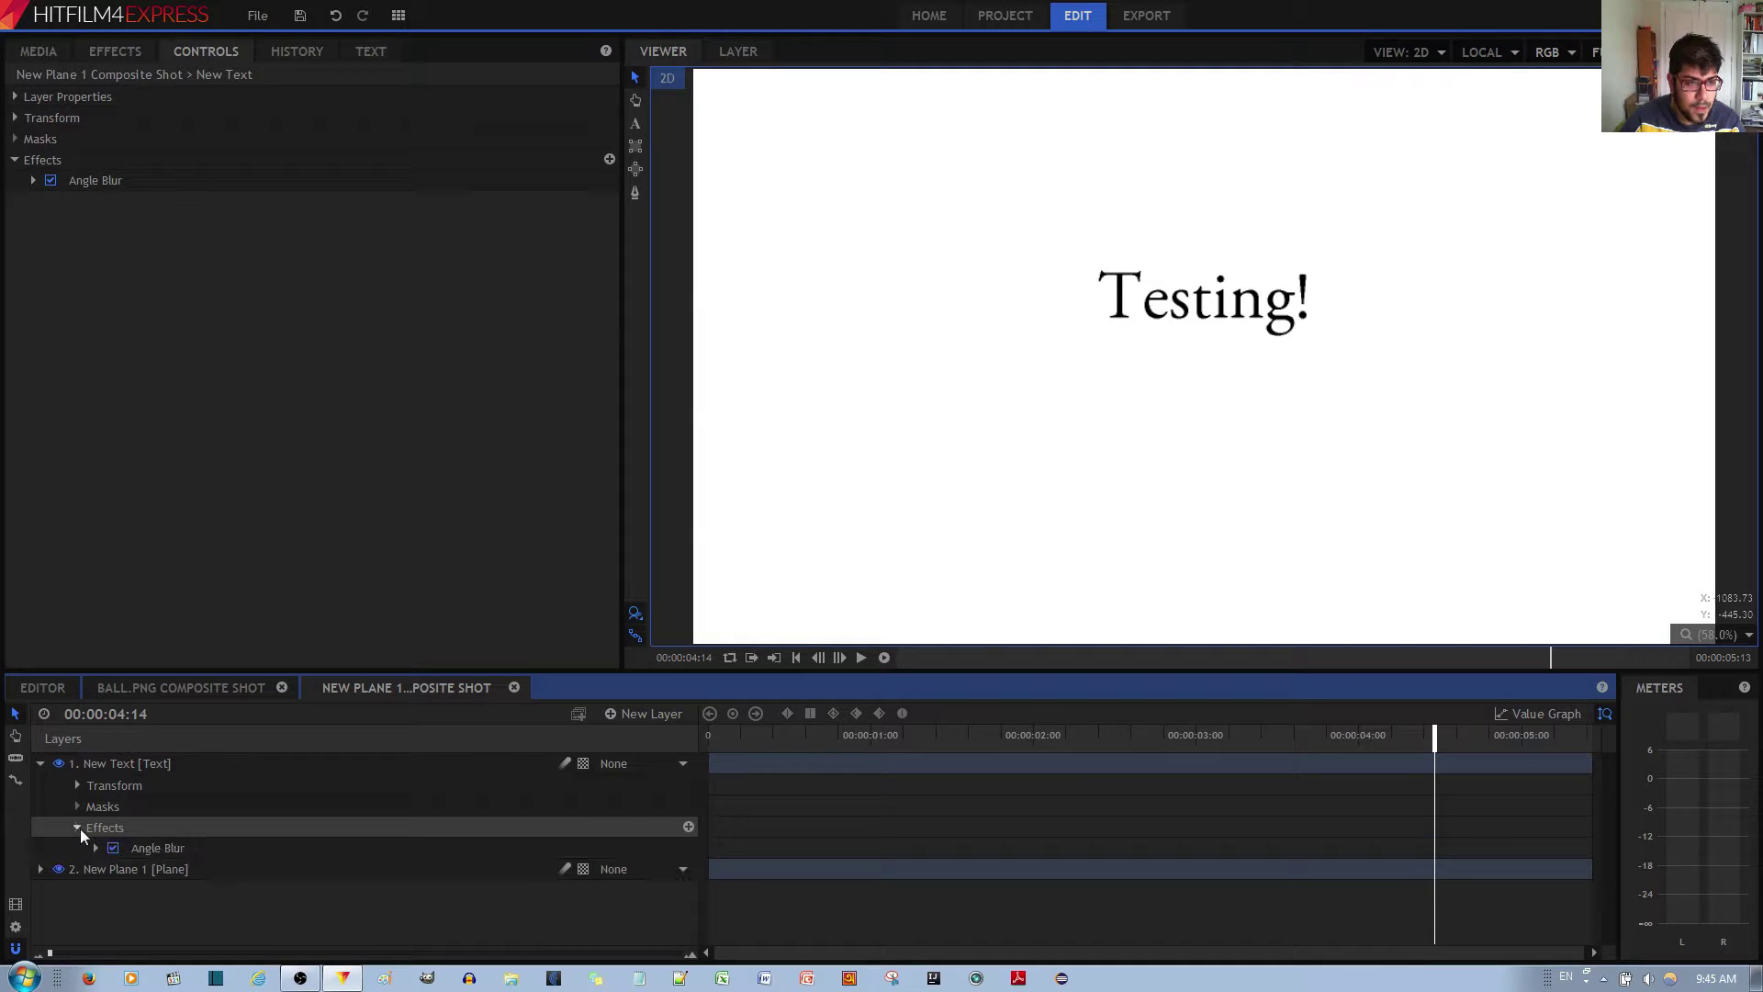
left_click(103, 830)
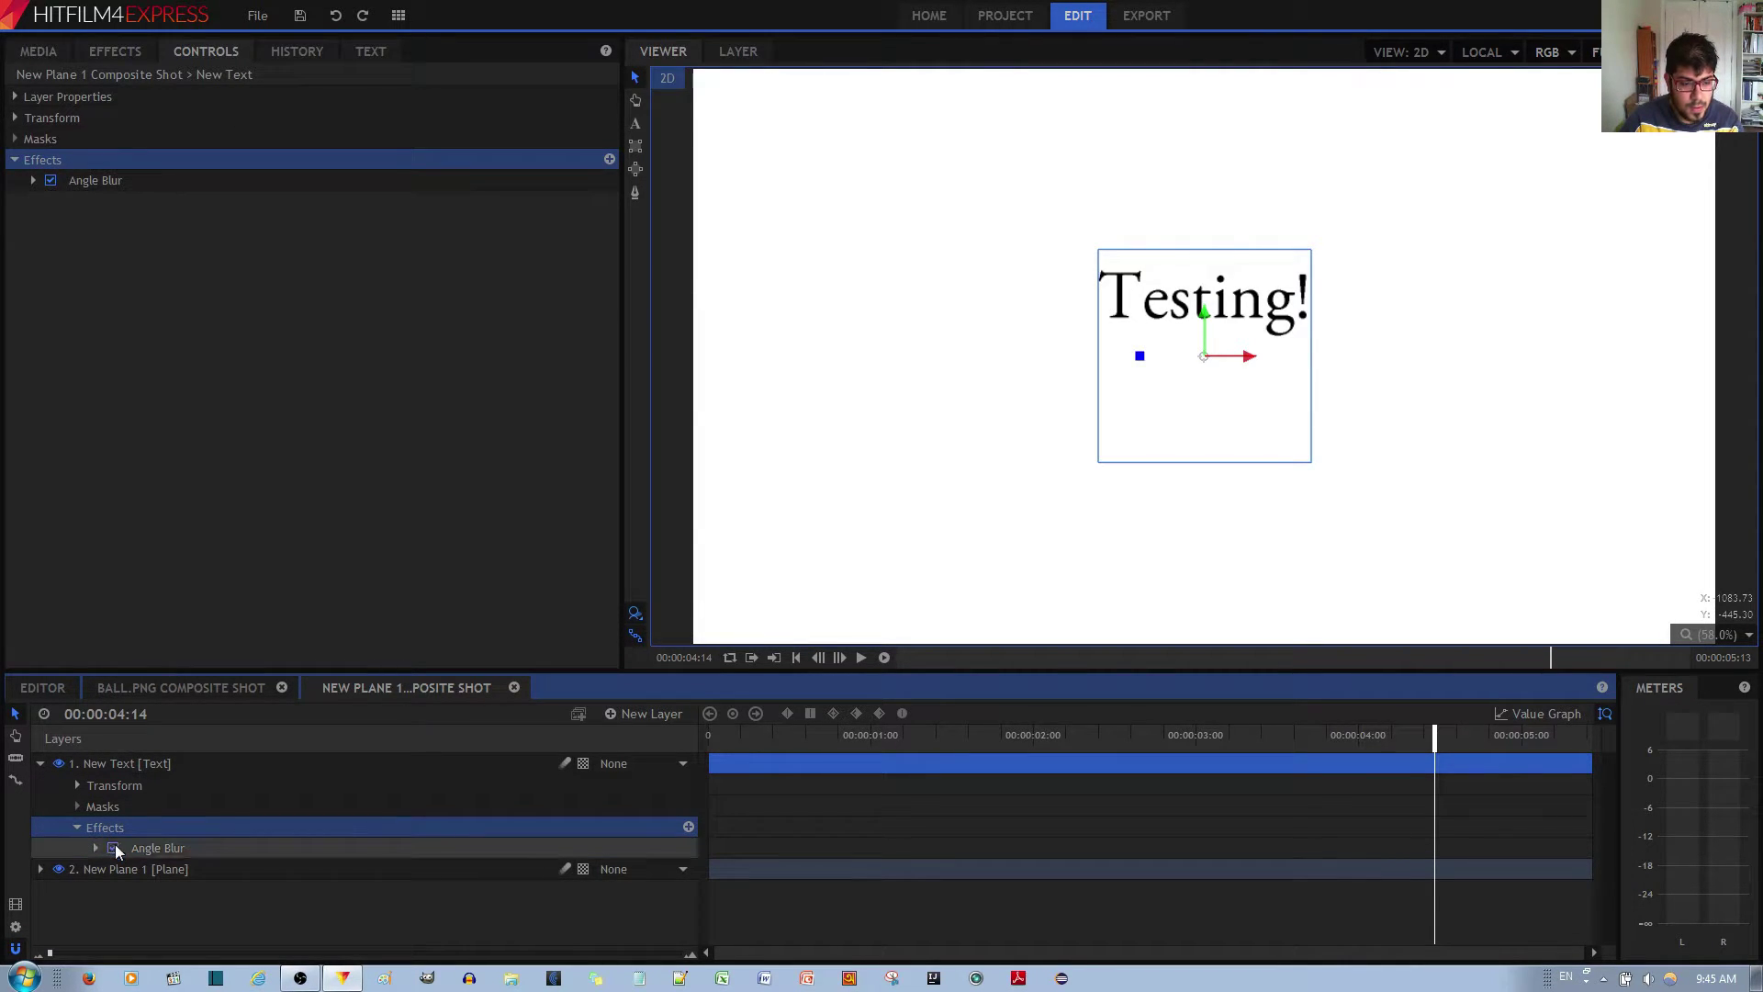
left_click(204, 852)
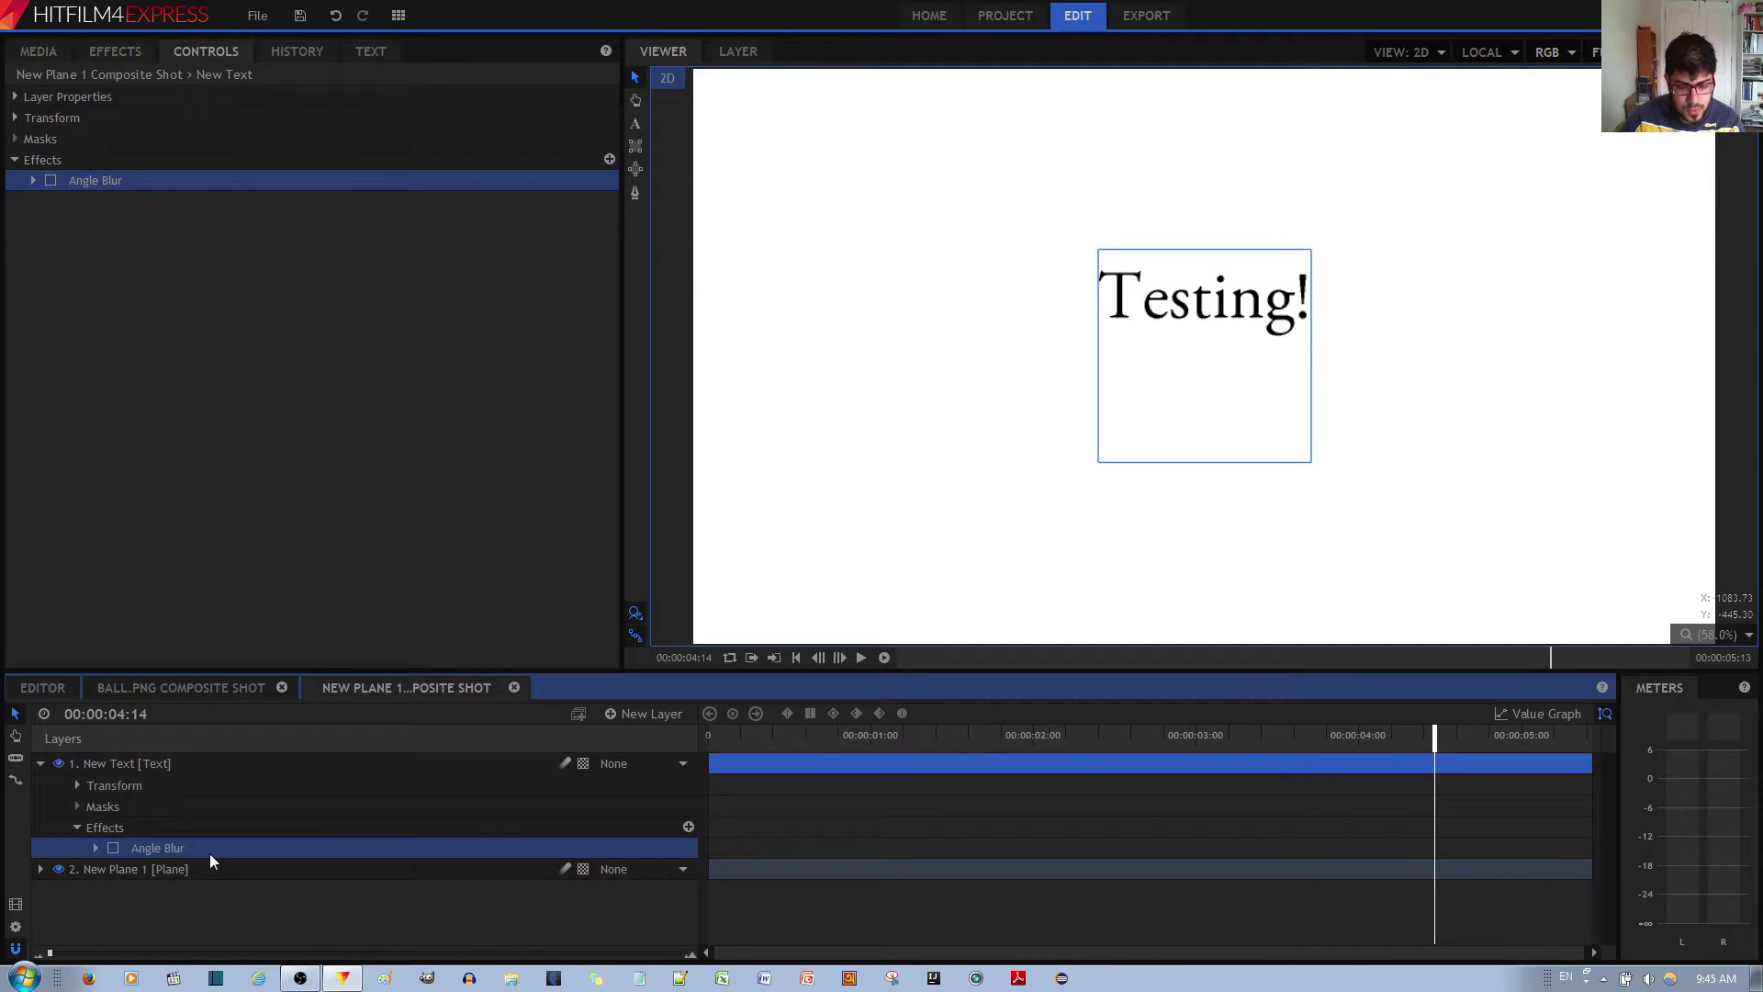
key("Delete")
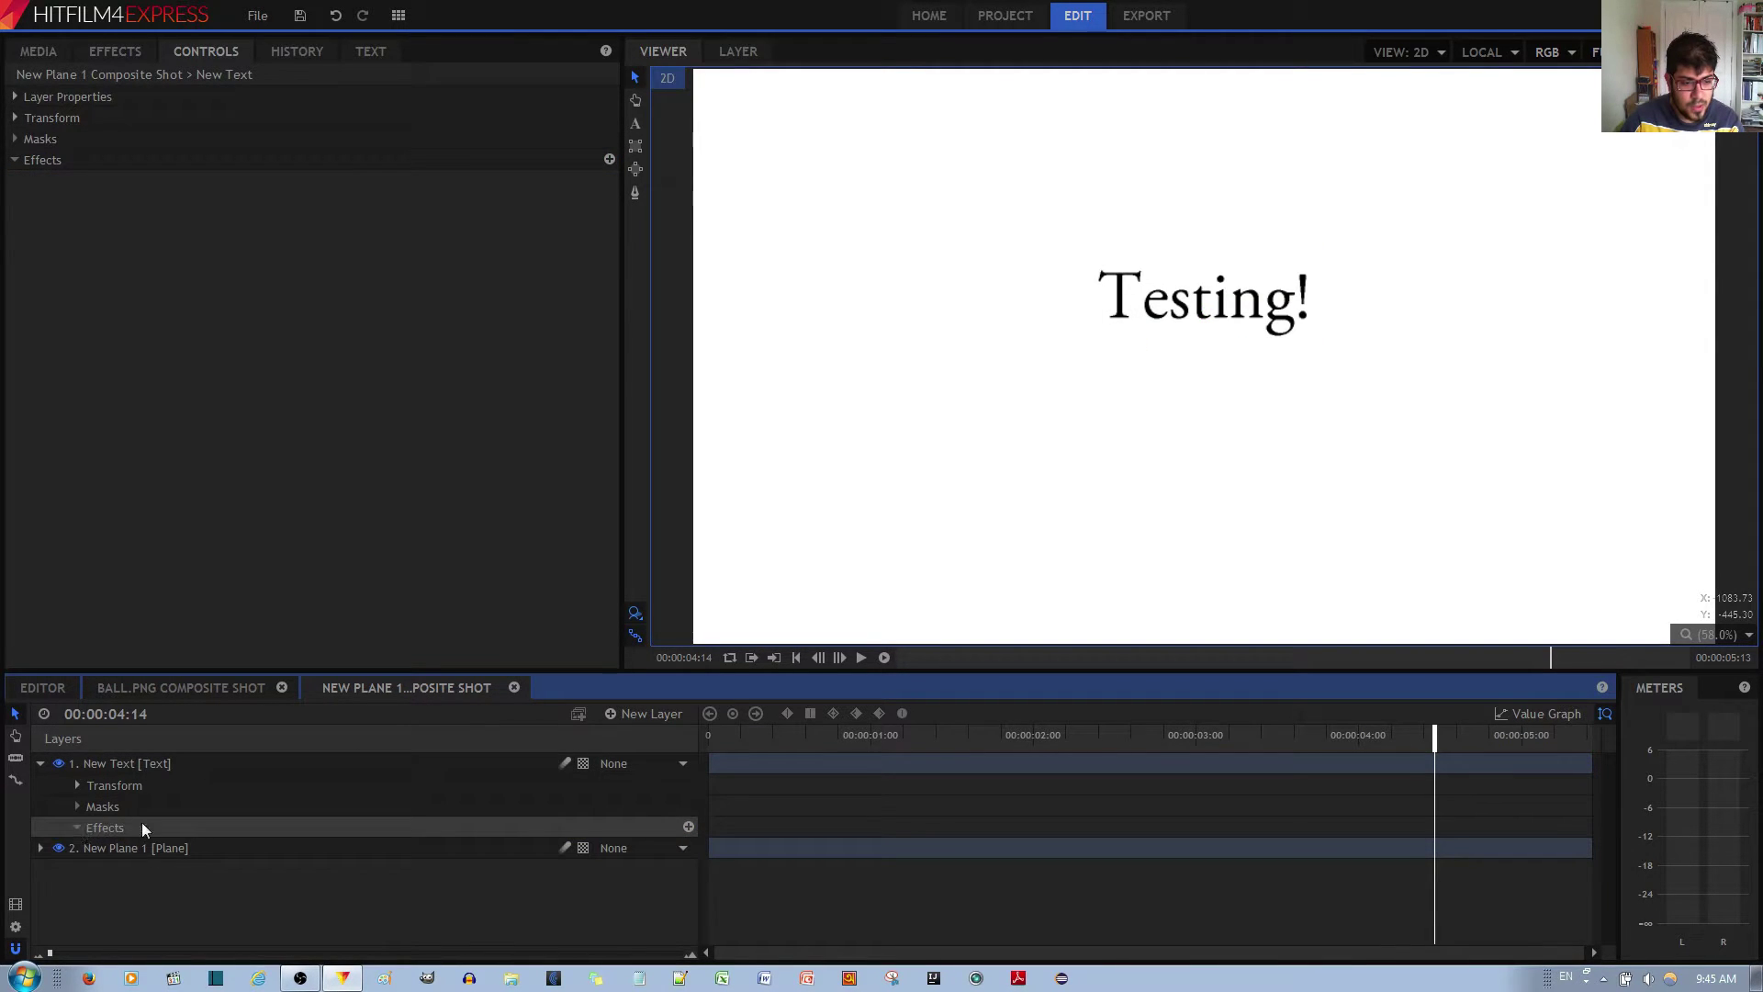
right_click(117, 824)
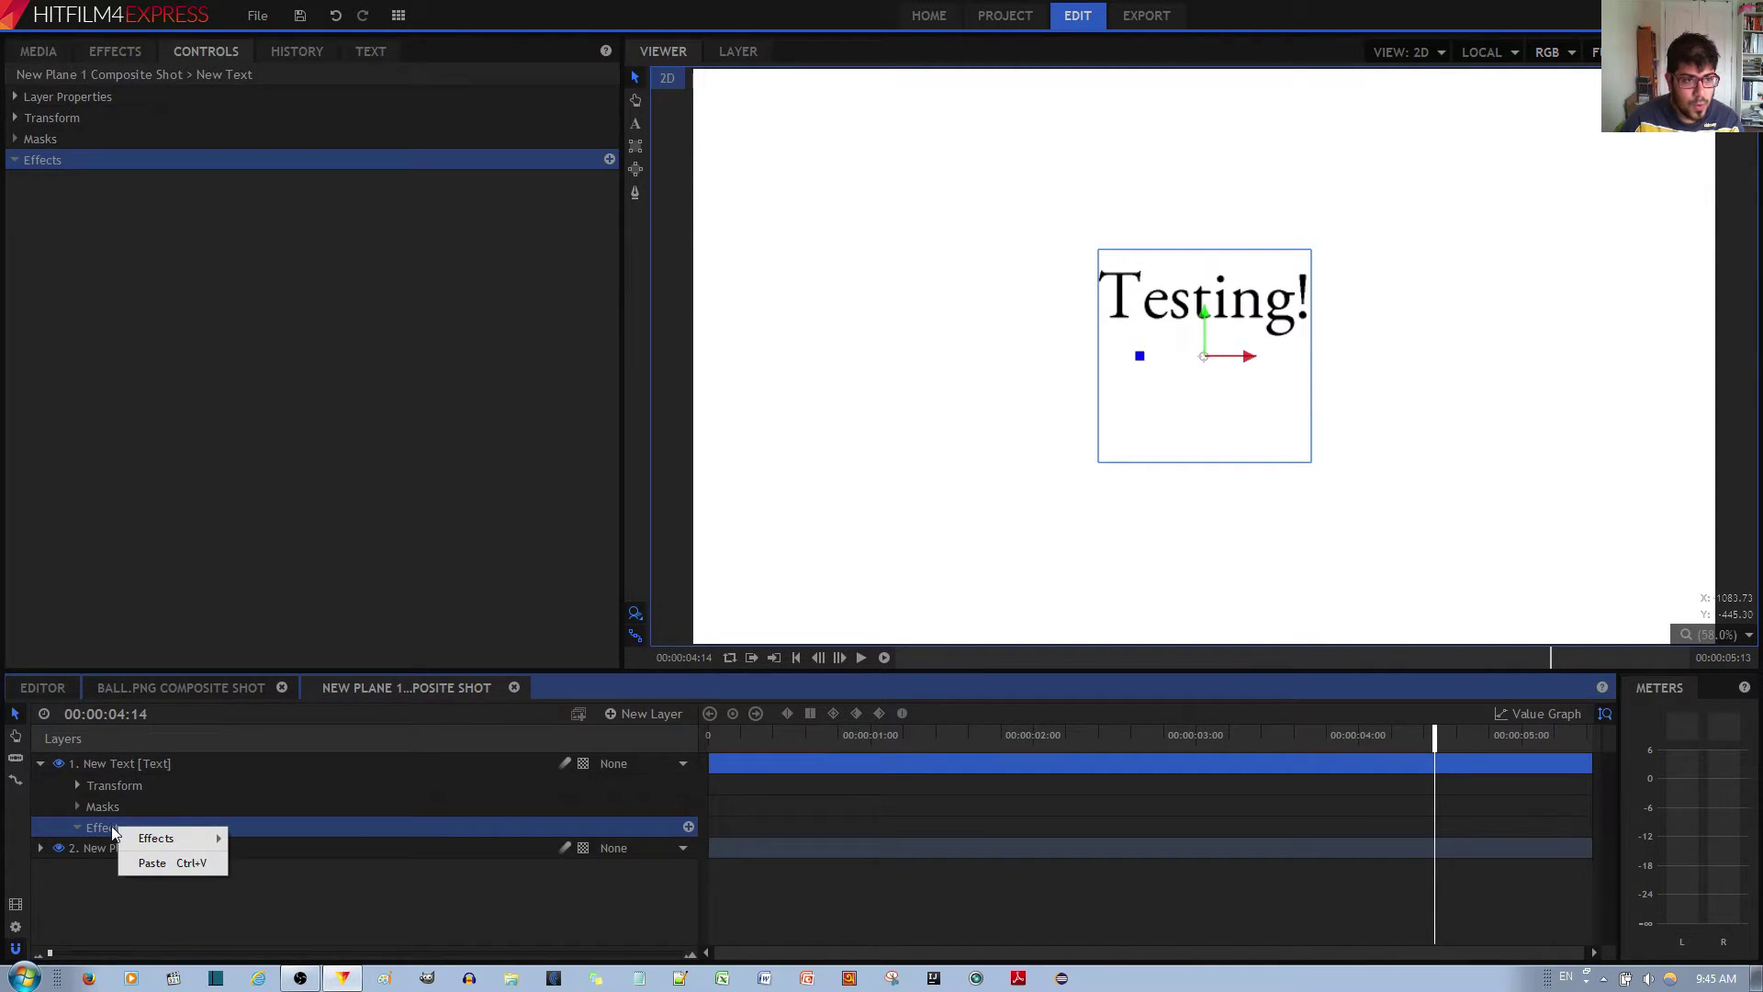
mouse_move(183, 838)
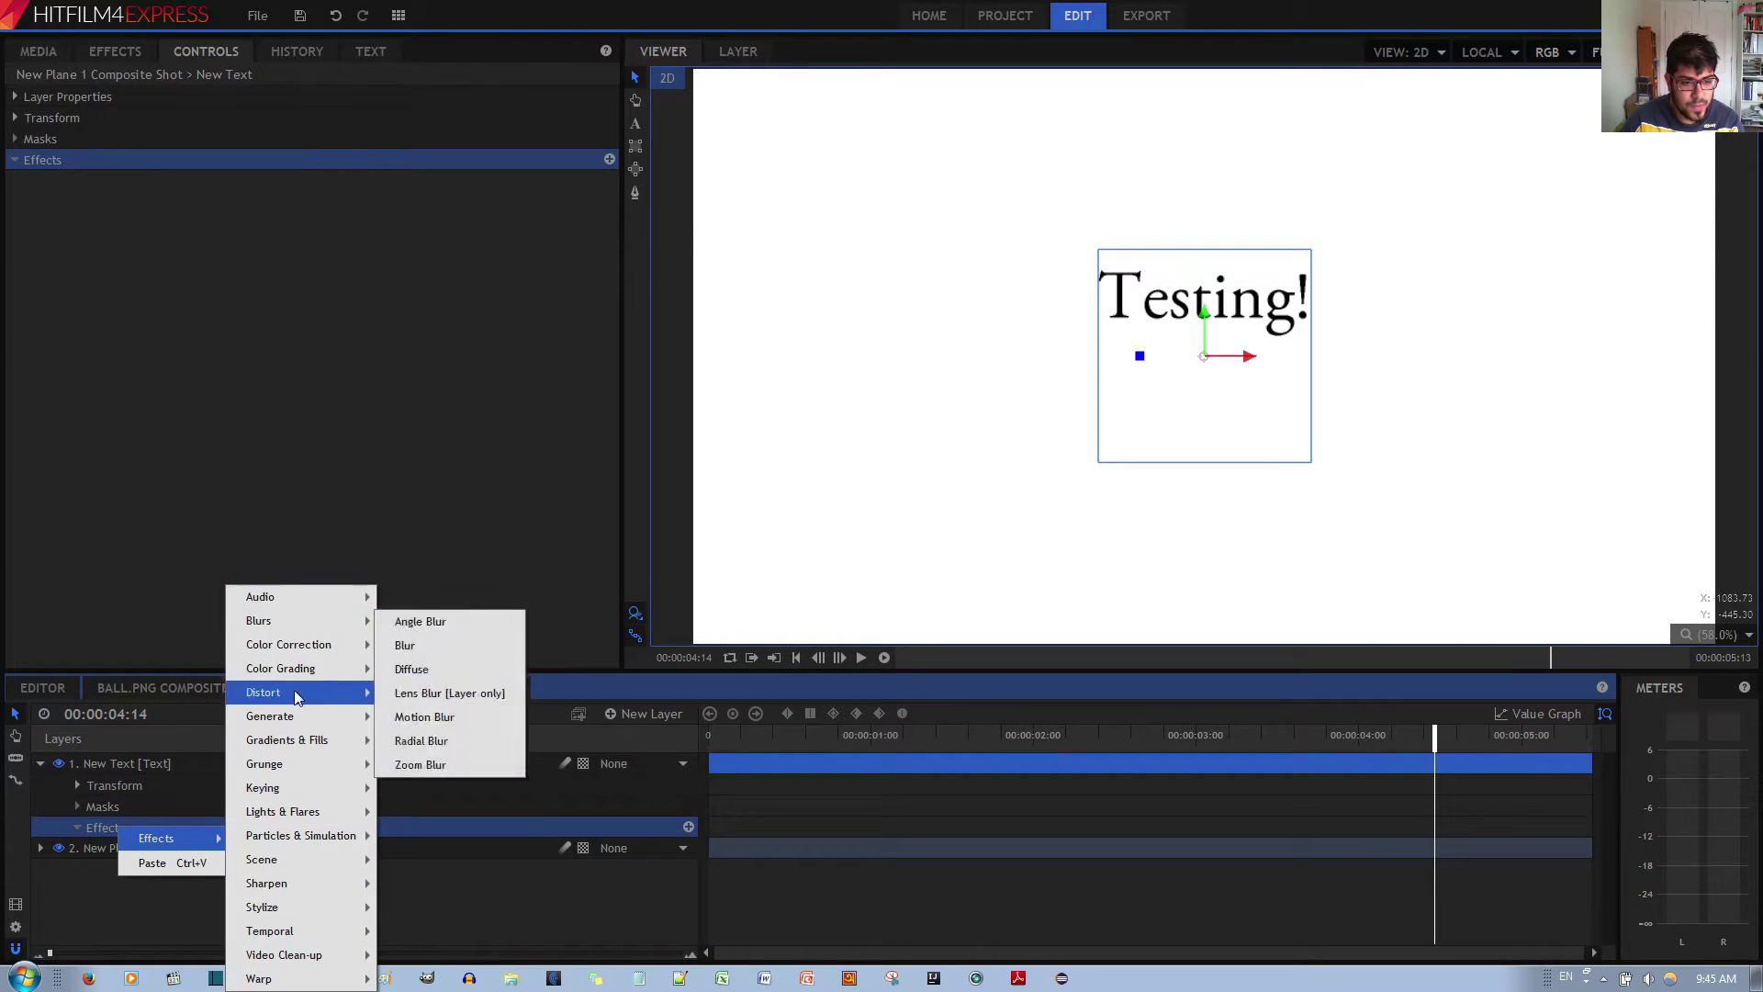
left_click(91, 912)
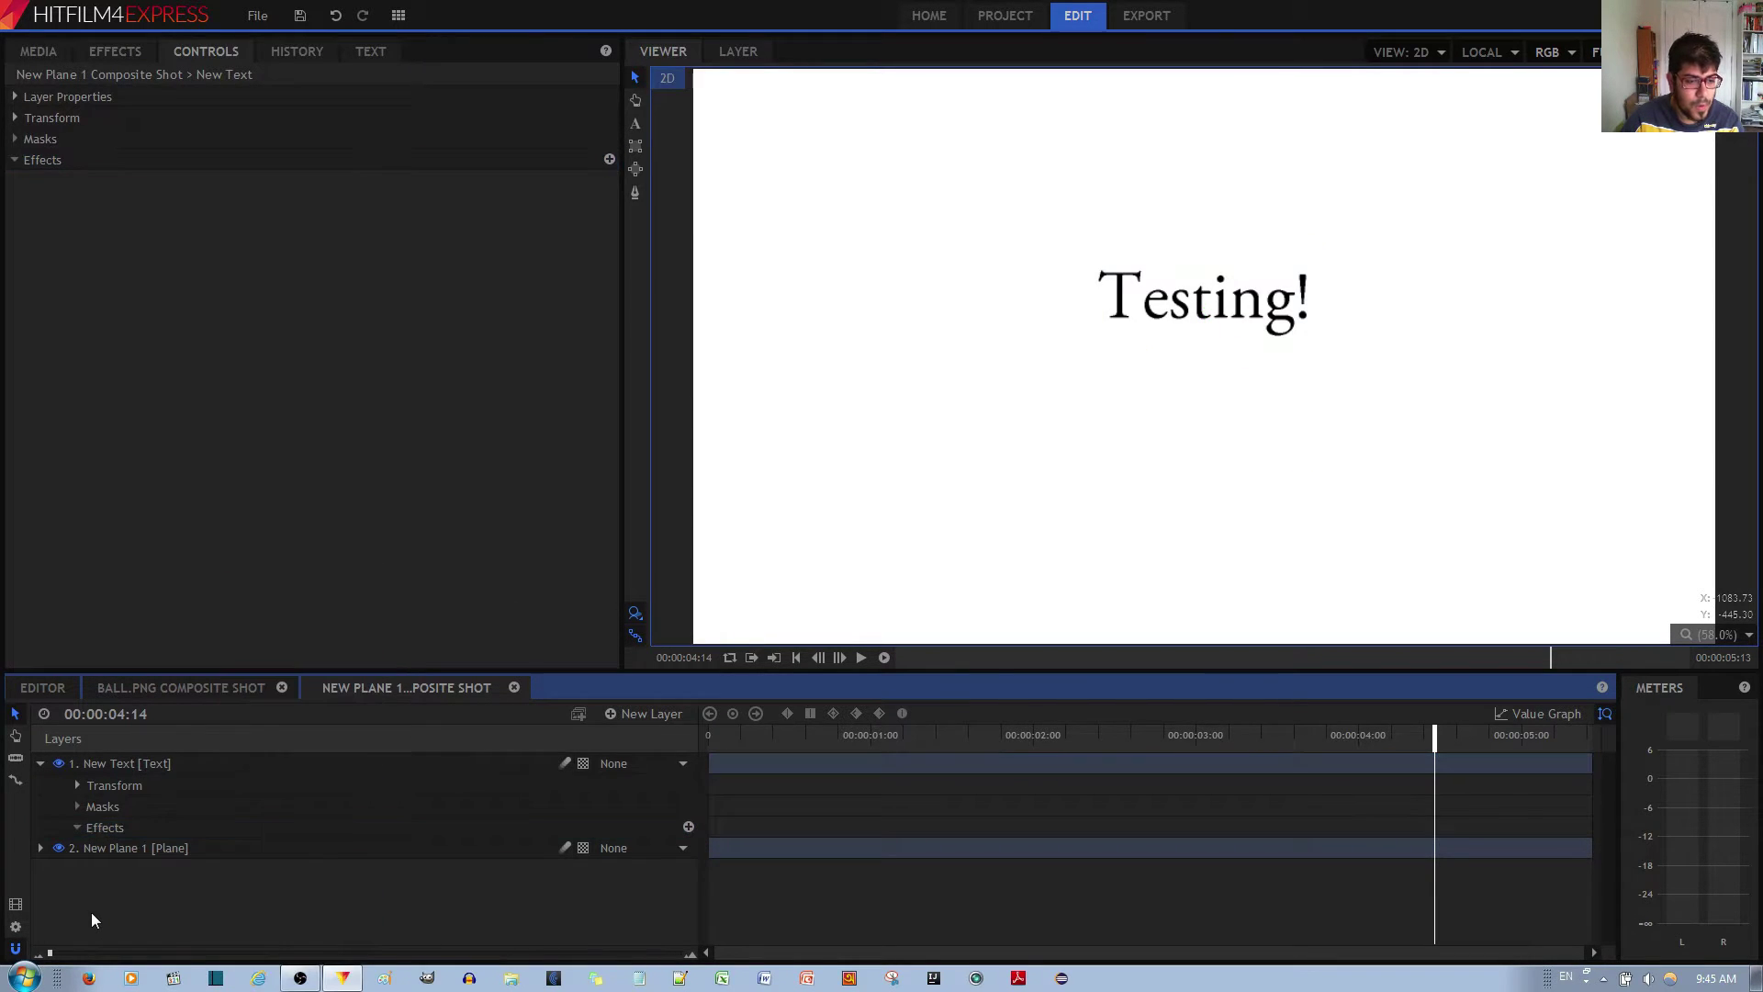
Apply a new Angle Blur from the Blurs category to the New Text layer's effects.
left_click(113, 53)
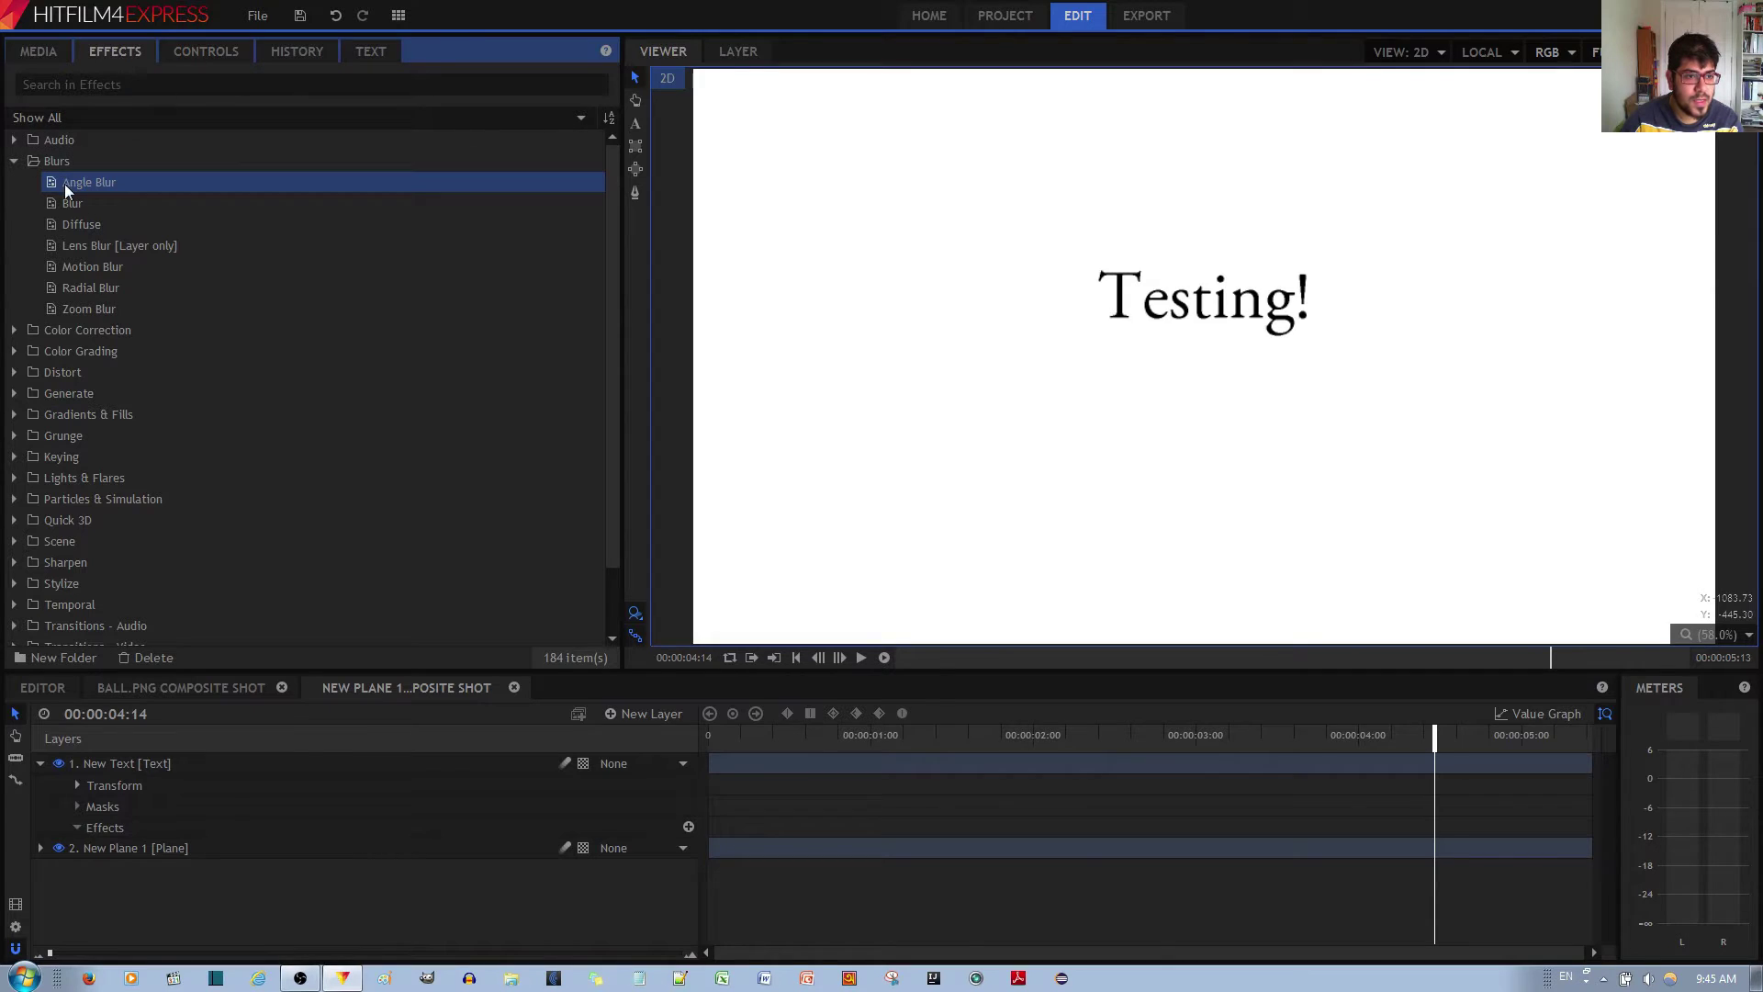
left_click_drag(64, 184, 106, 829)
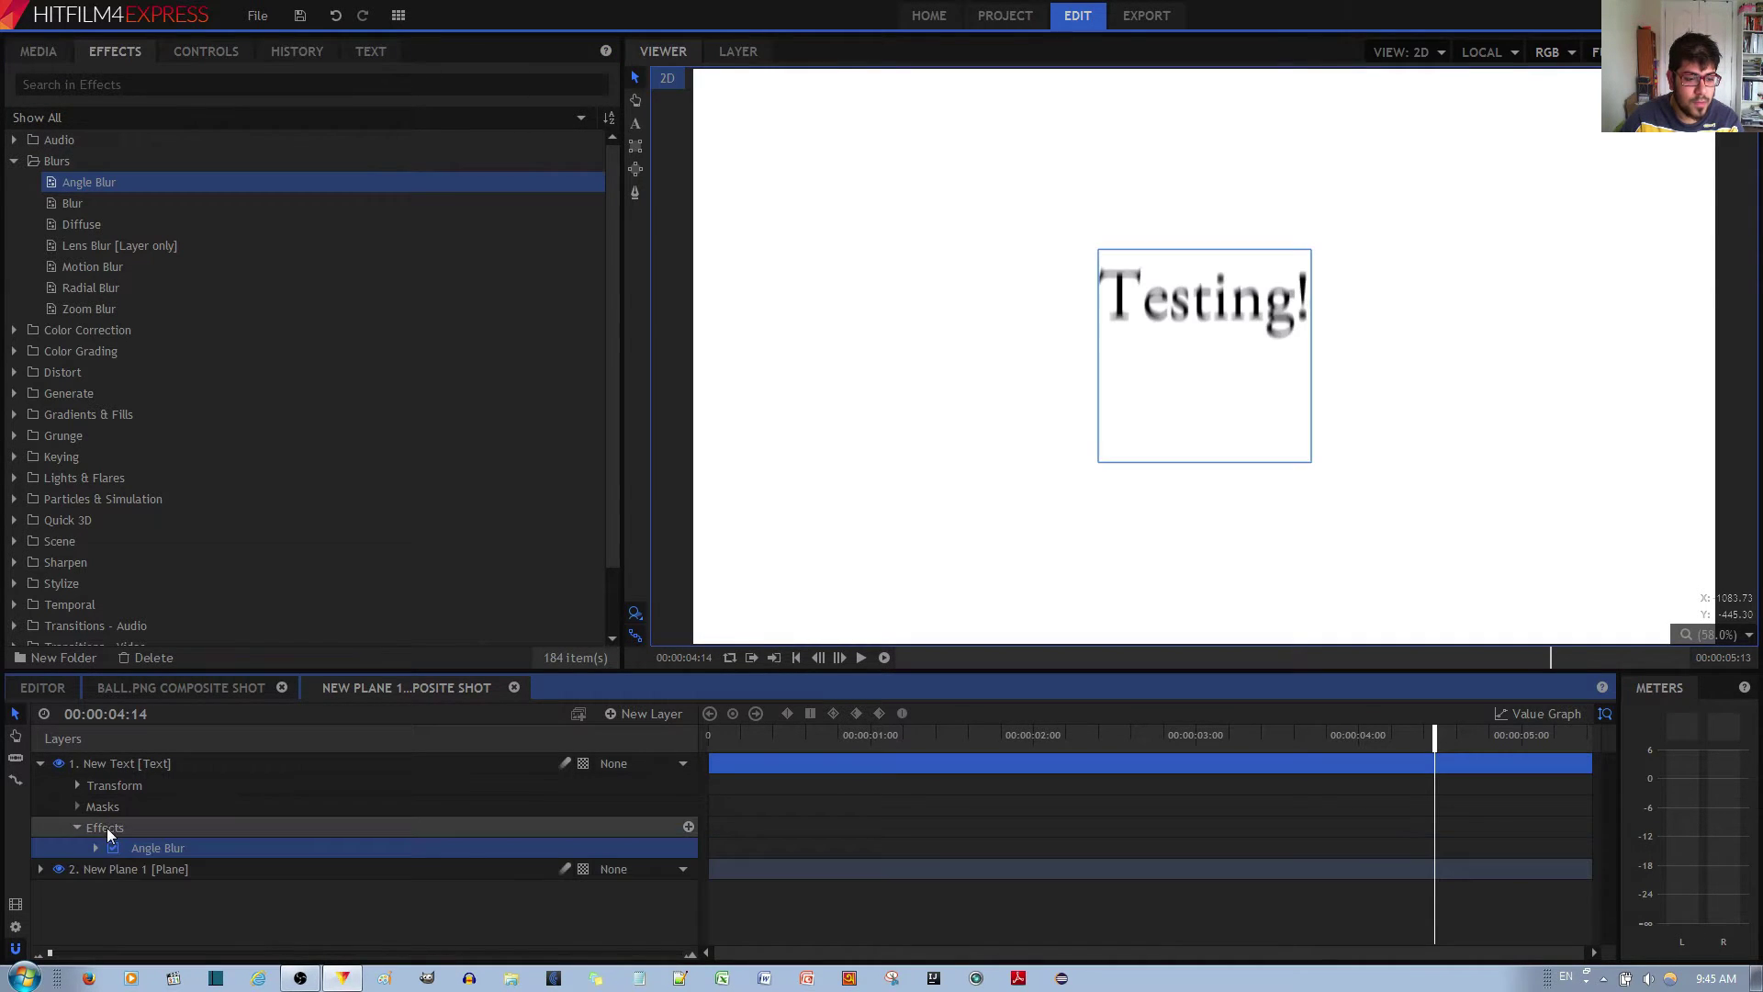
Restore the New Text layer's original keyframed Angle Blur and expand its properties.
left_click(257, 838)
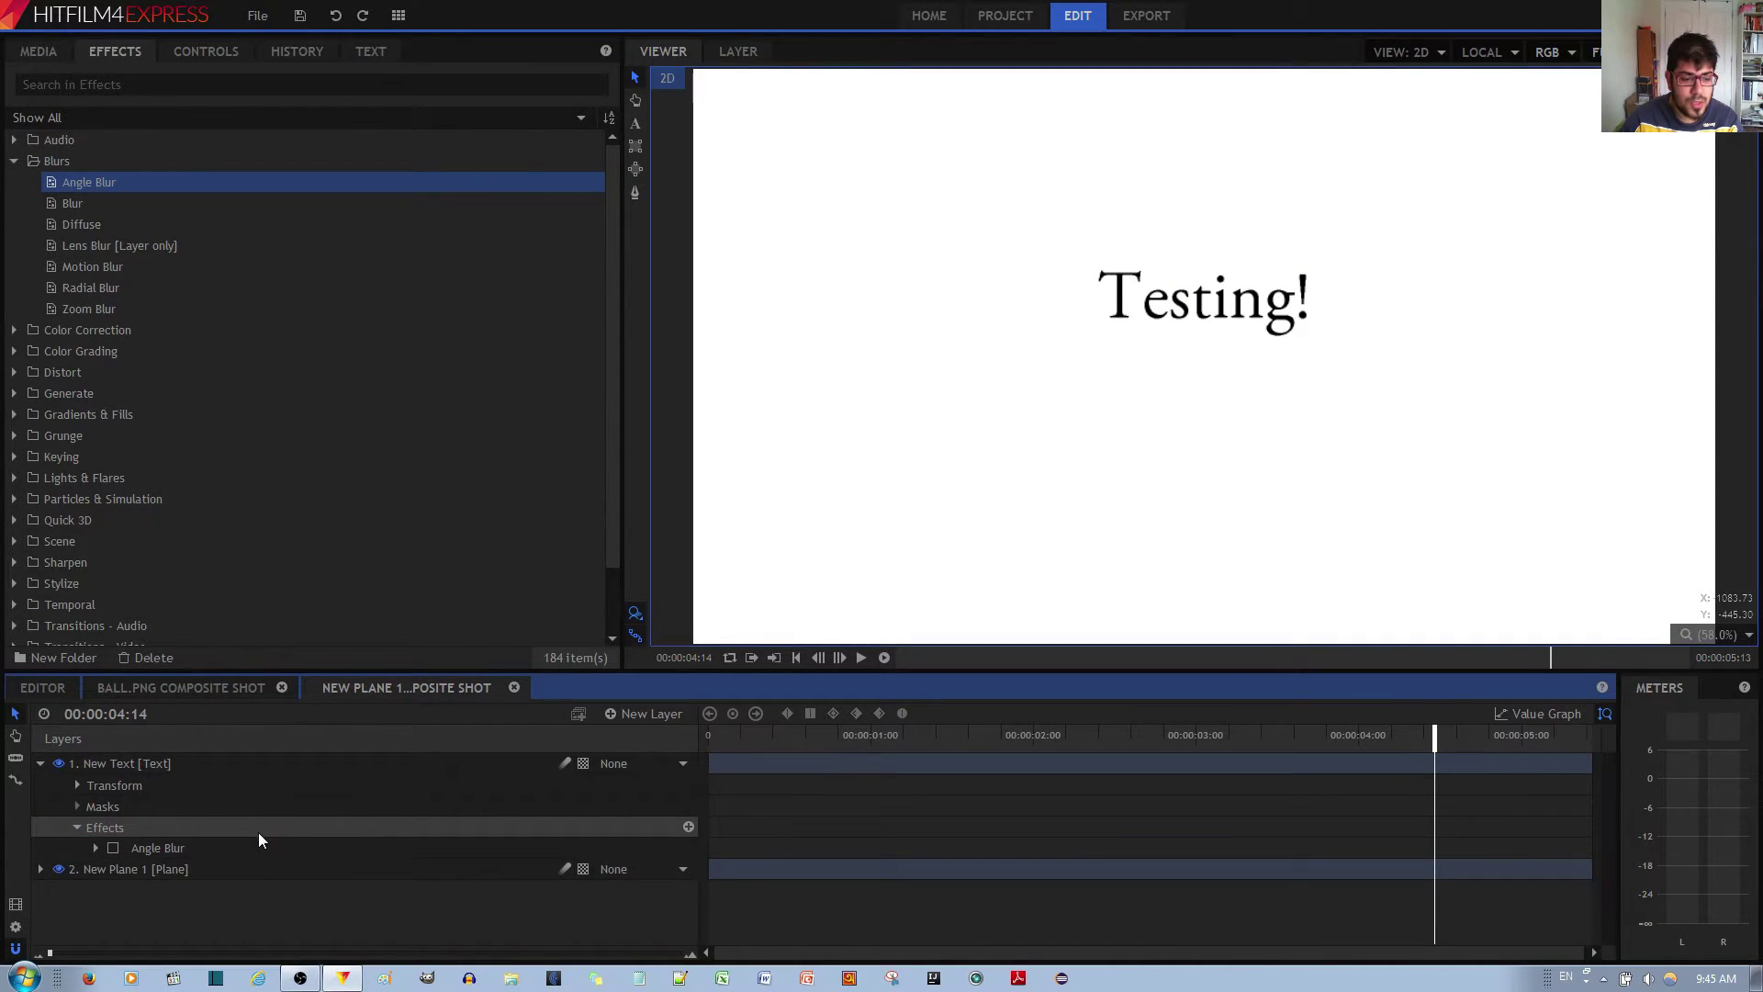
left_click(96, 847)
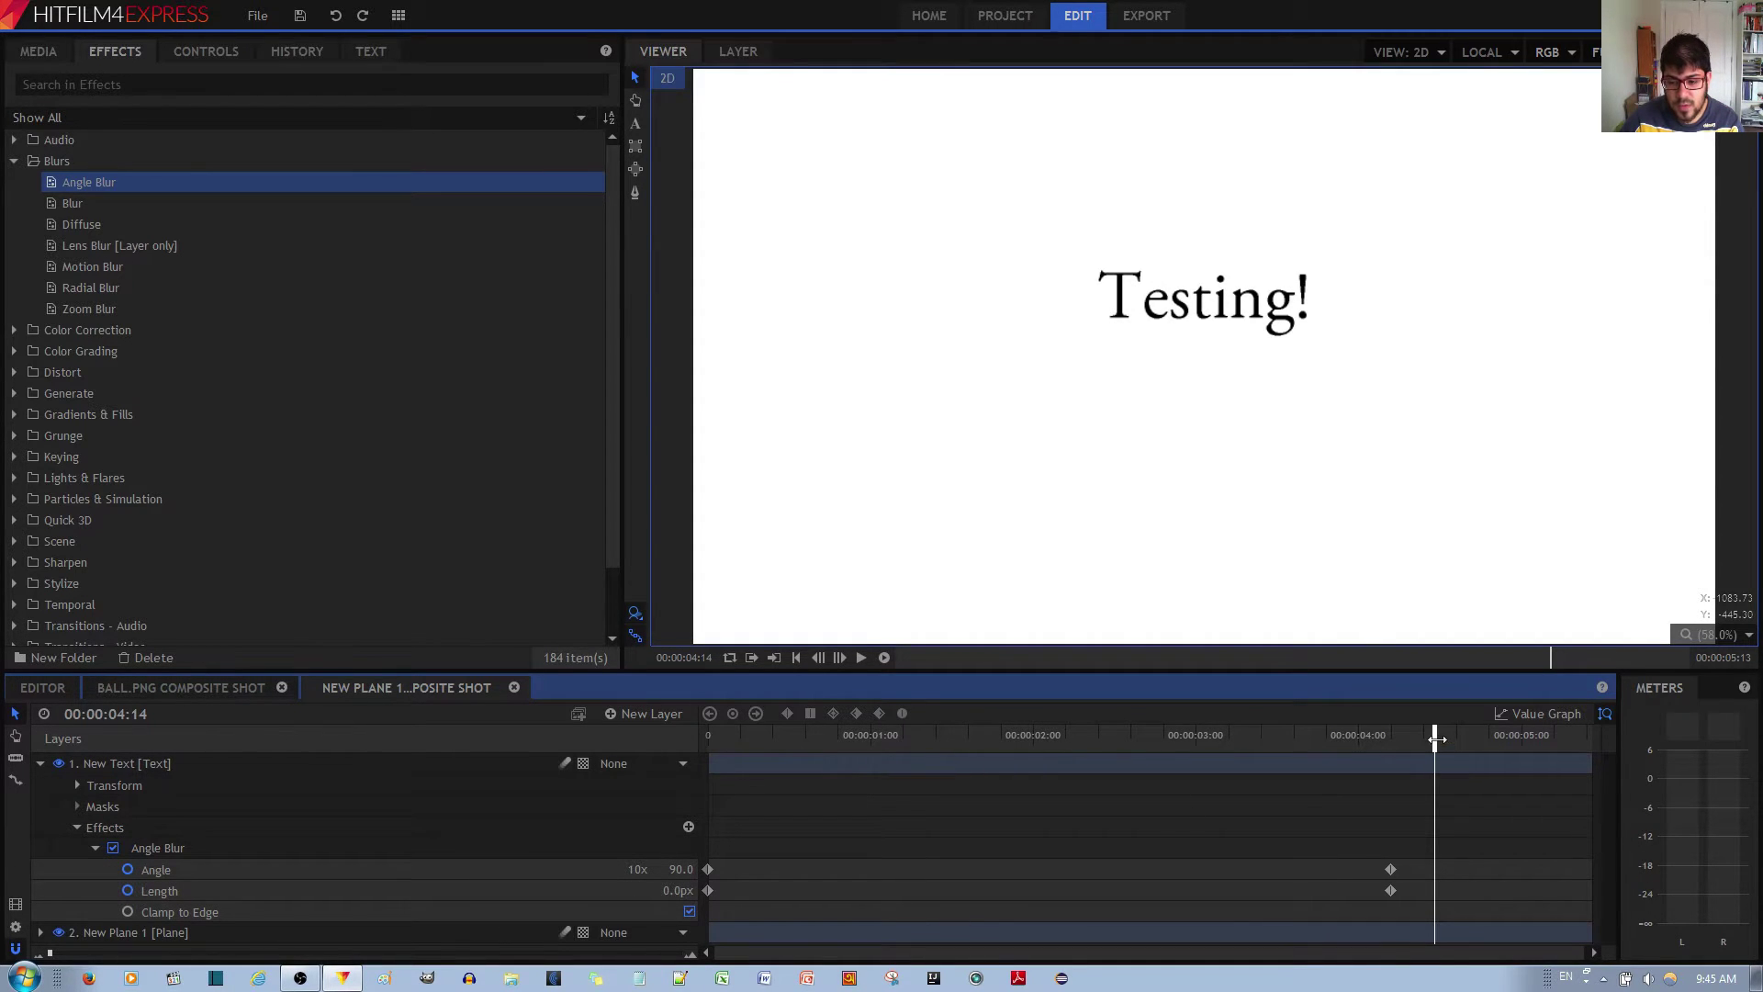
Compare the New Text layer's Angle Blur values at the start and at the 00:00:04:06 keyframes, checking the starting Angle value without changing it.
left_click_drag(1437, 738, 506, 904)
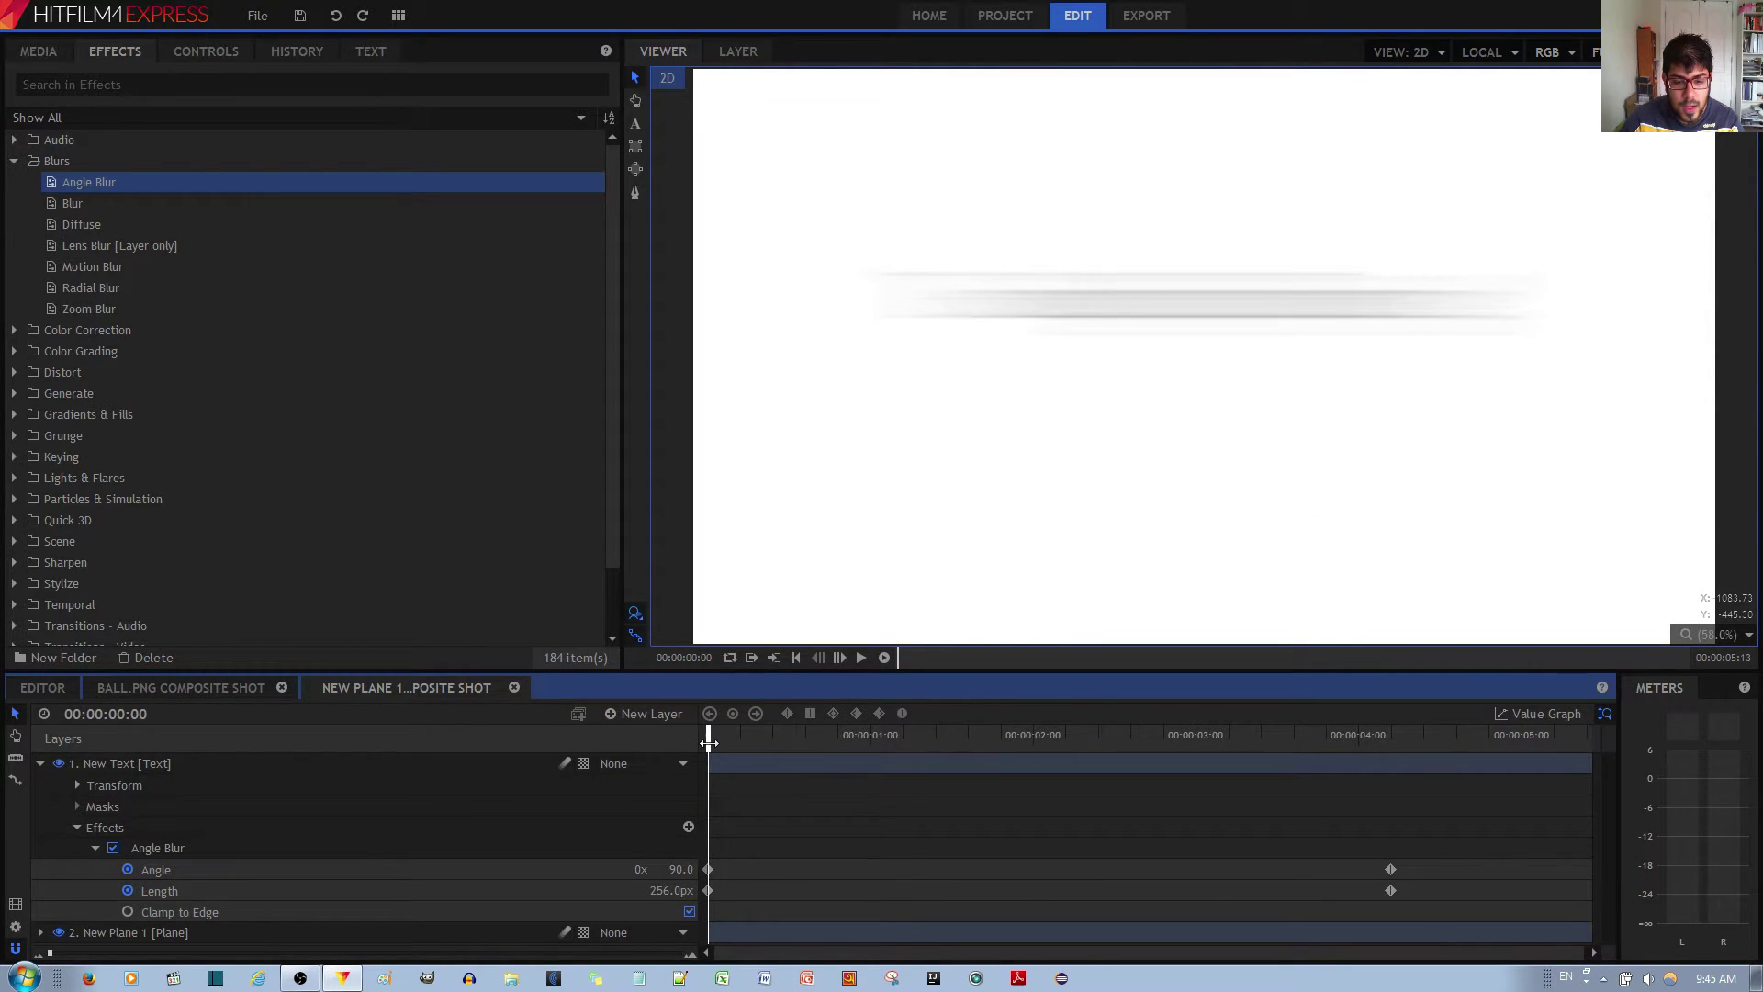
left_click_drag(1389, 846, 1390, 865)
left_click(637, 871)
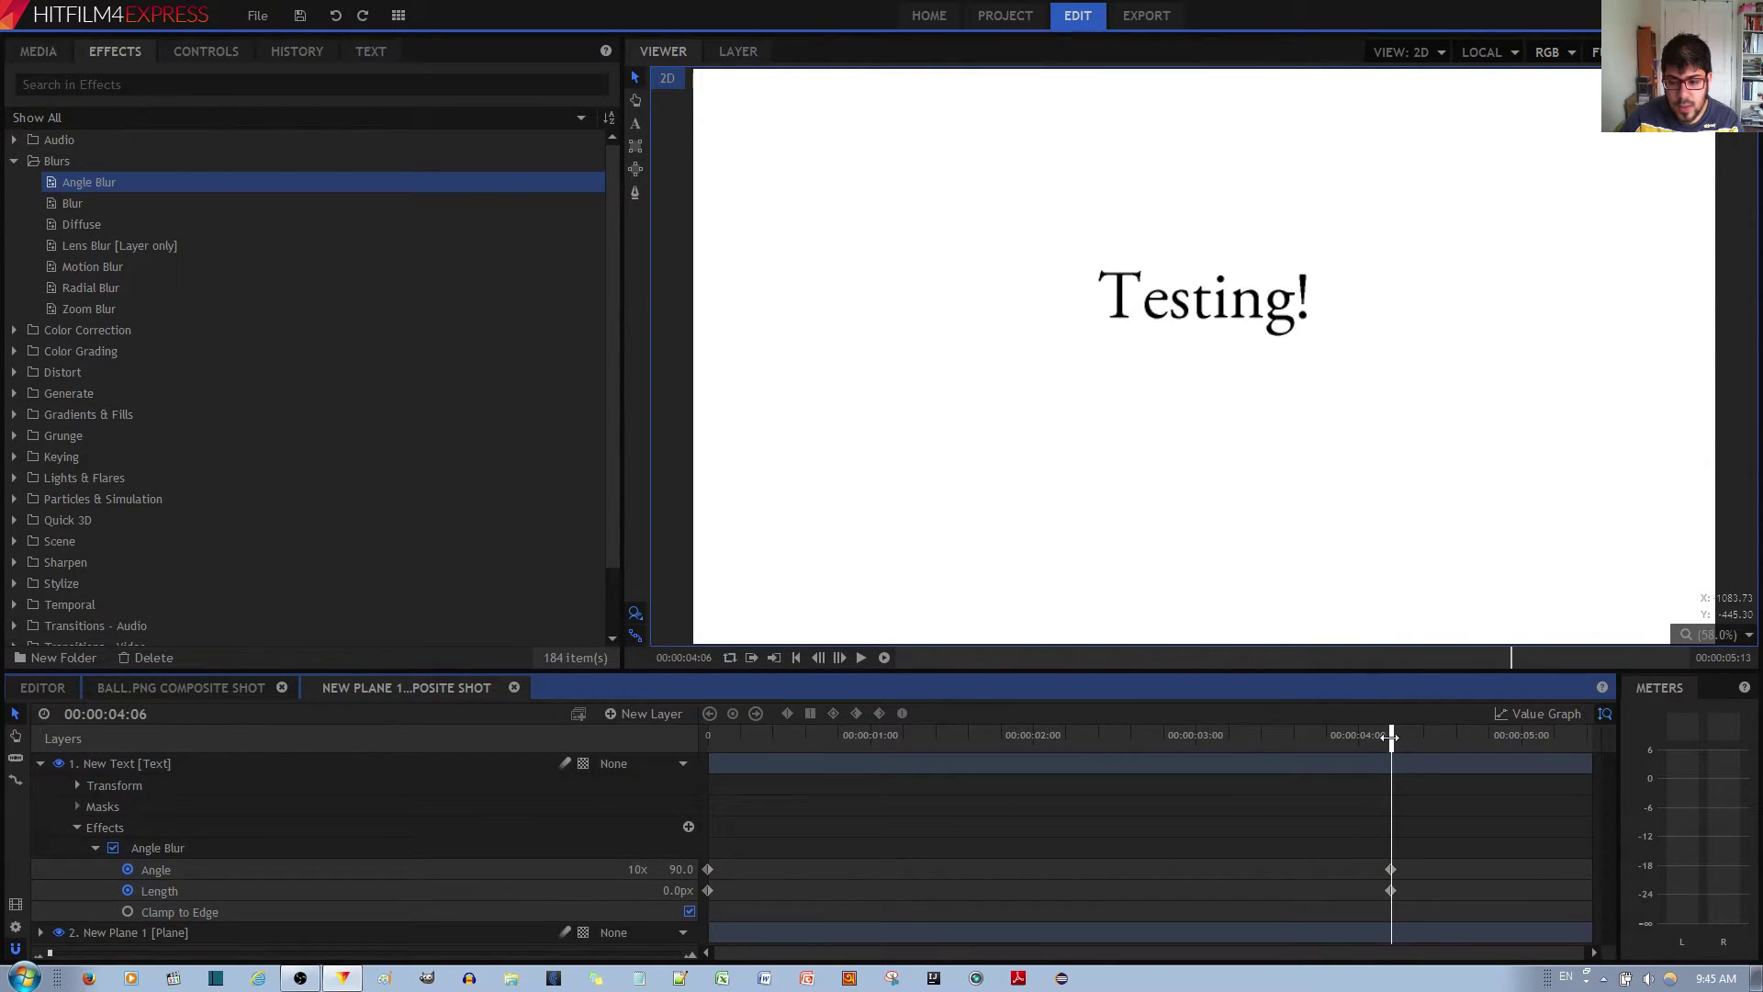
left_click_drag(1390, 736, 1353, 735)
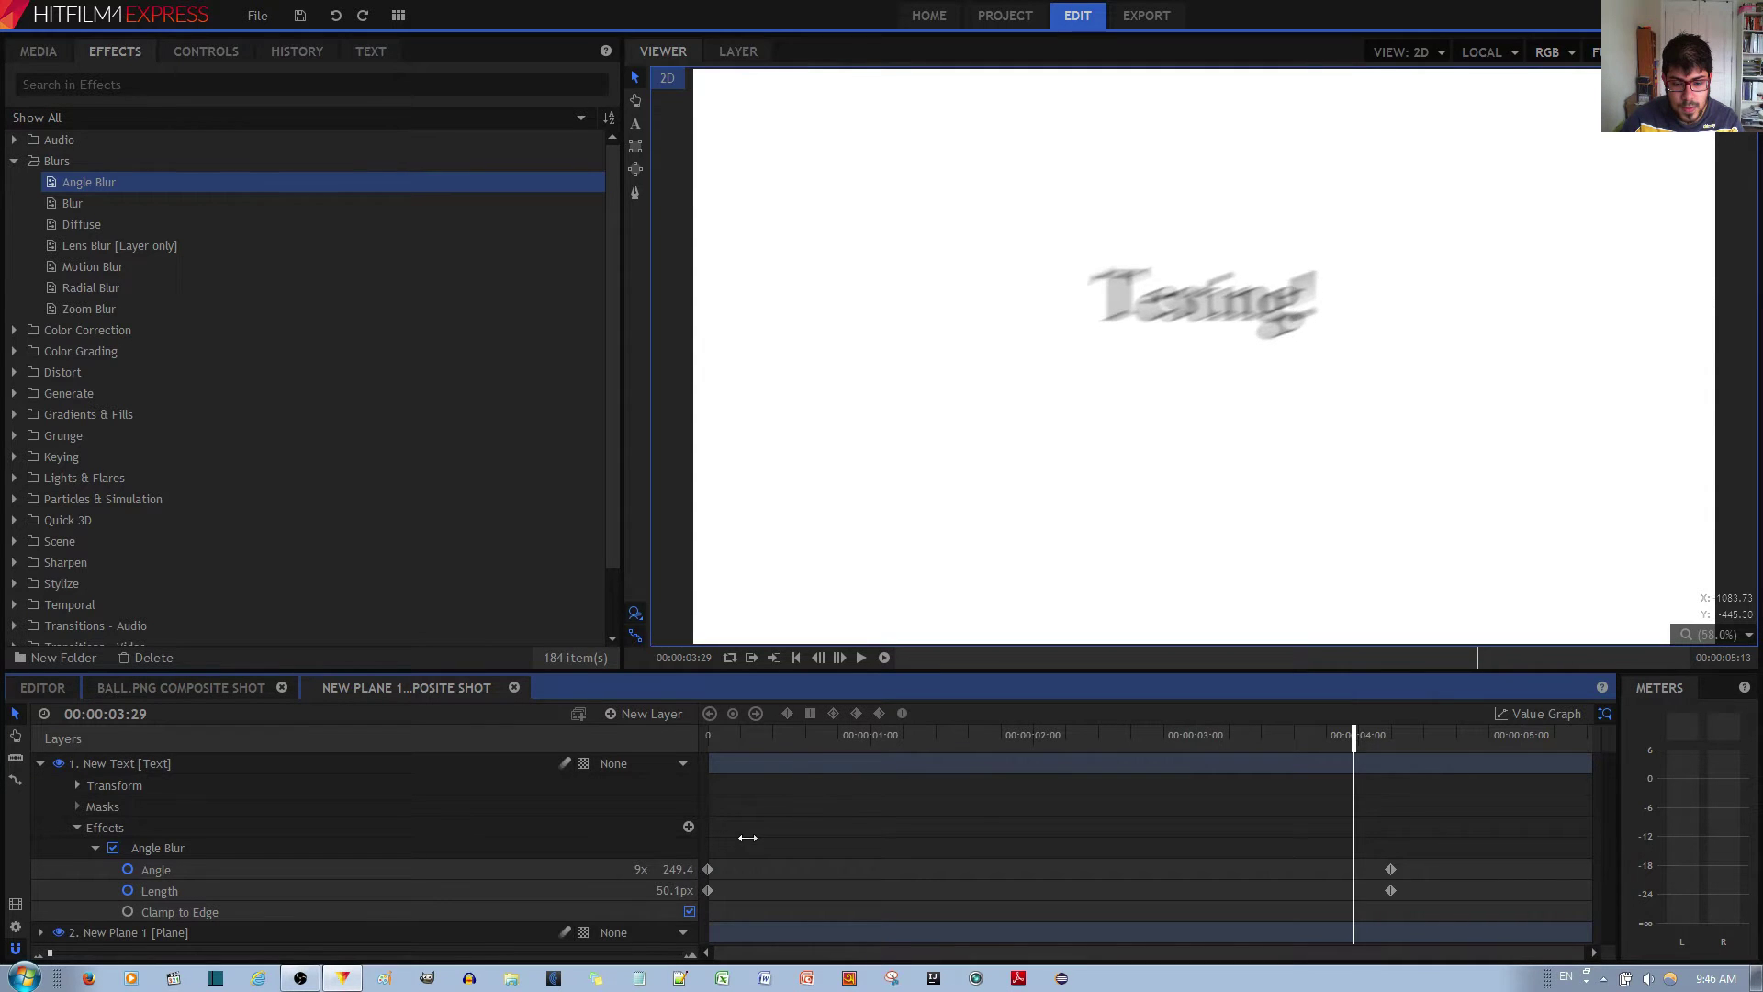
left_click_drag(747, 838, 666, 844)
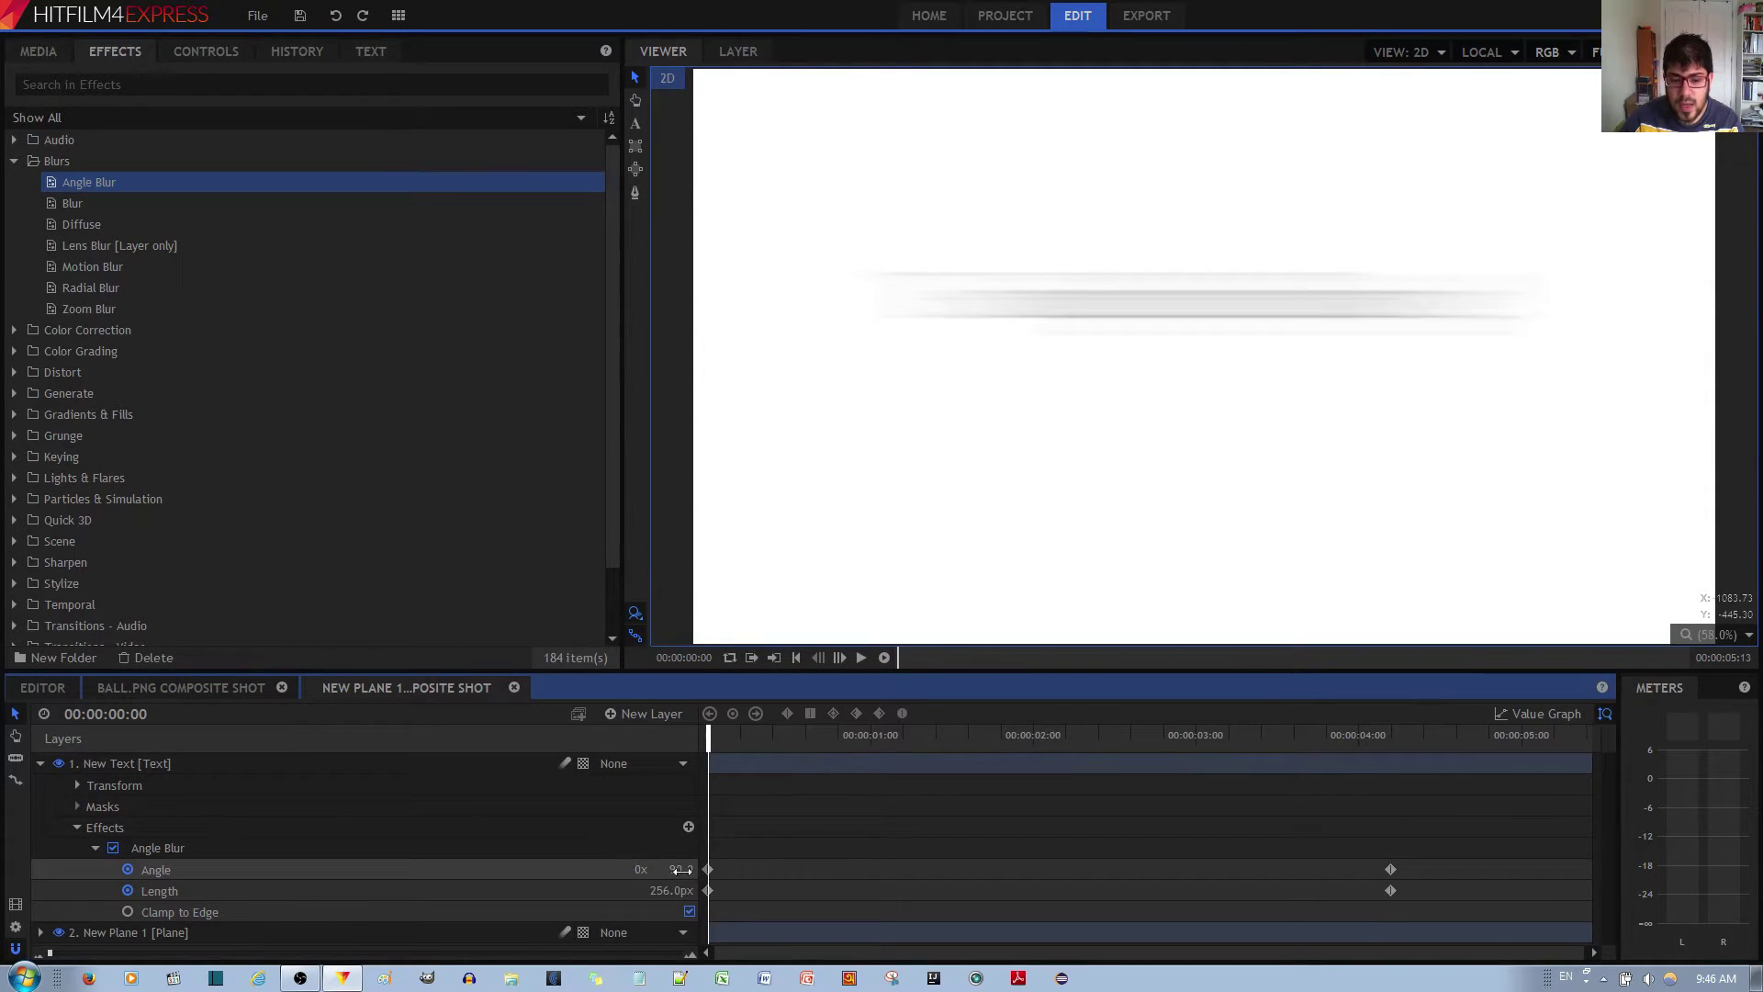
left_click(681, 869)
left_click(678, 868)
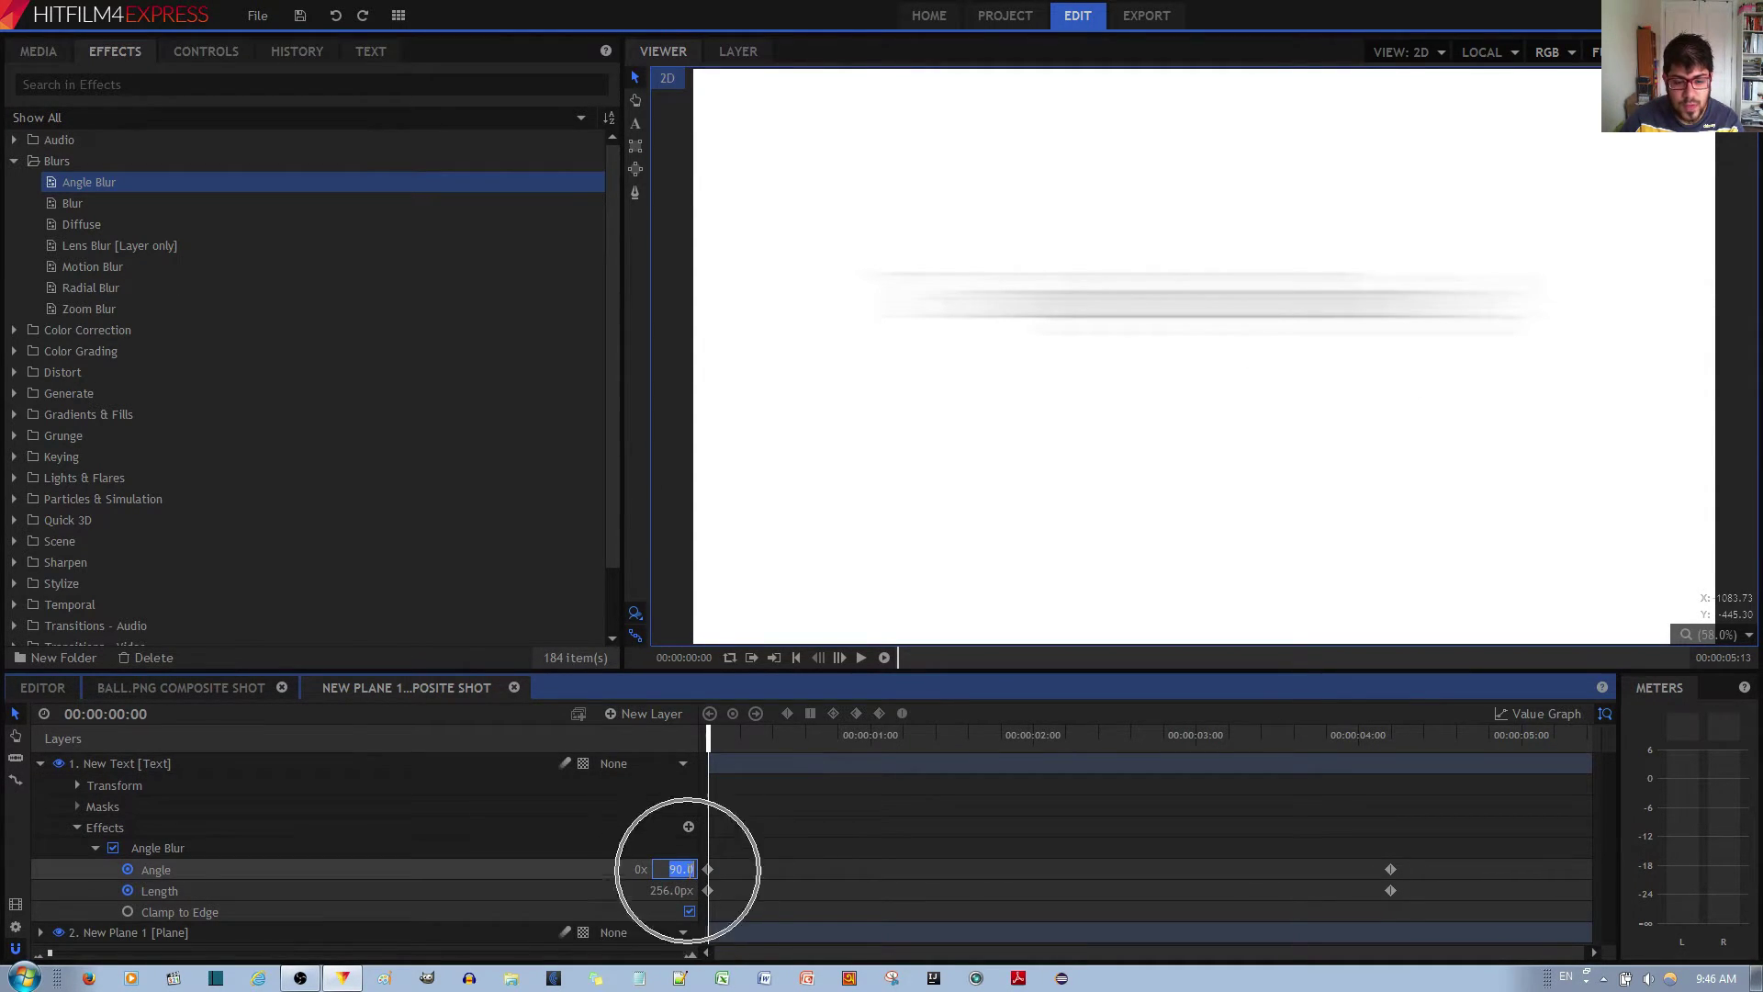
key("Return")
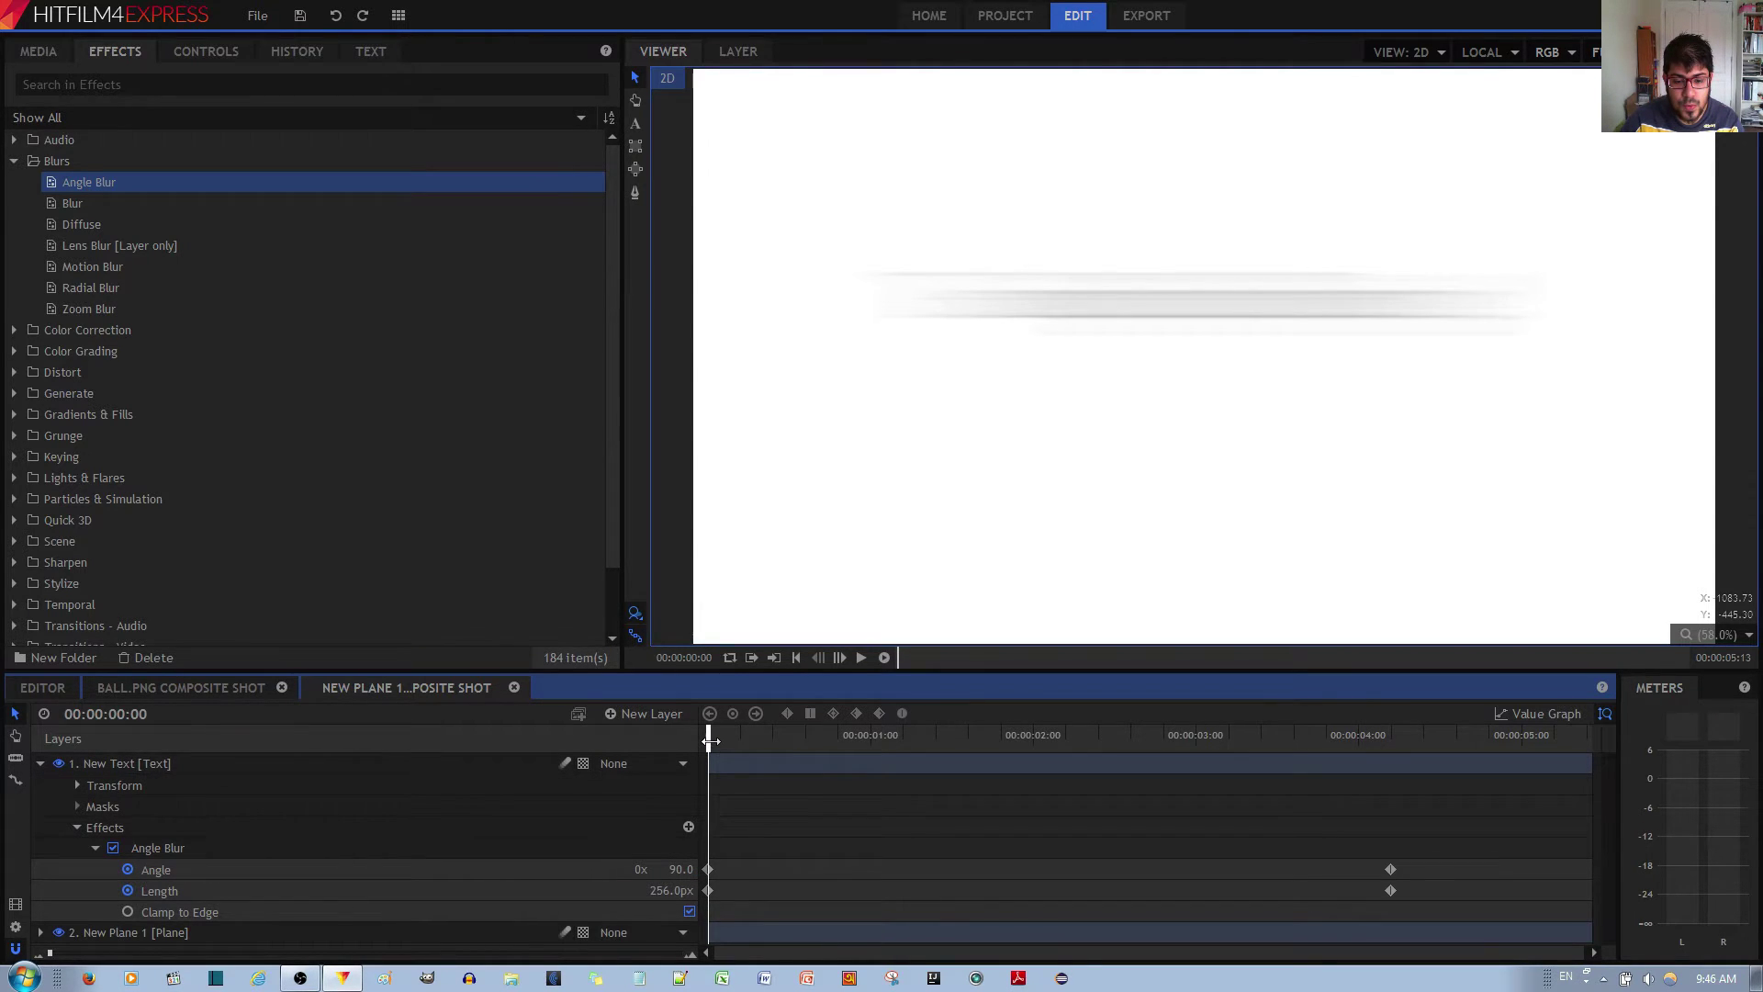
Scrub the composite shot from the start through 00:00:01:00 to about 00:00:02:24 to preview the rotating blur, and return to the start.
left_click_drag(709, 740, 871, 749)
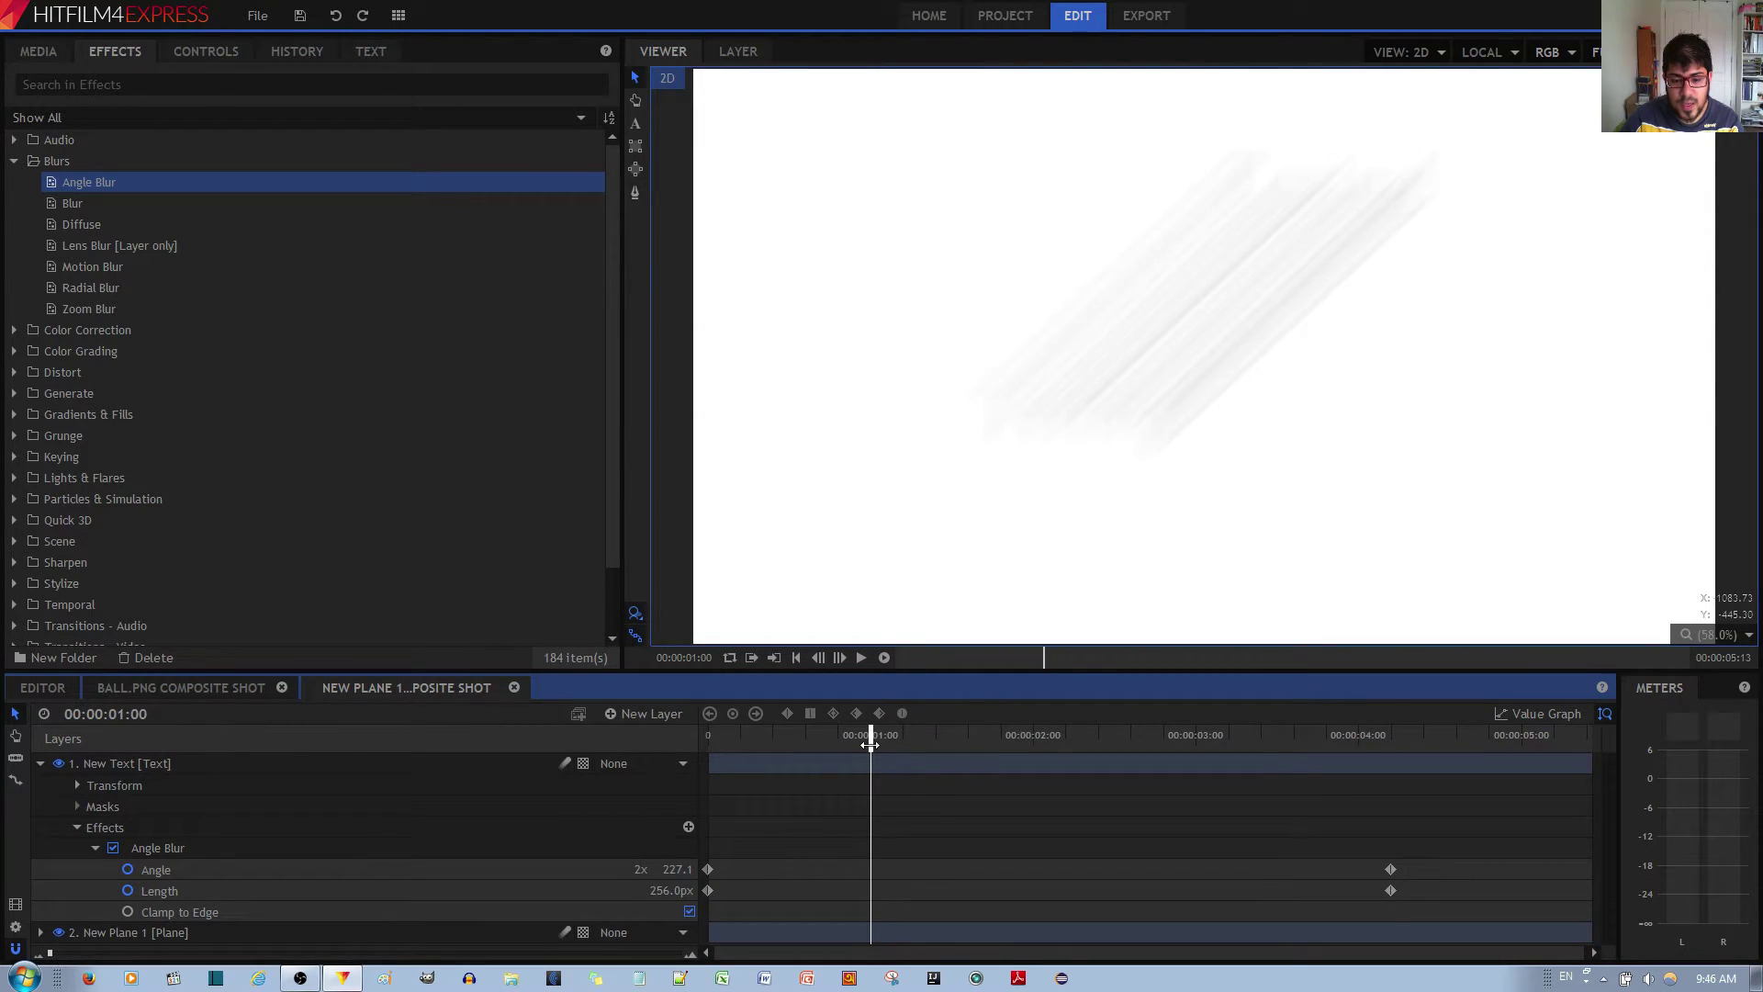
mouse_move(871, 745)
left_mouse_down()
mouse_move(1154, 751)
mouse_move(1169, 770)
left_mouse_up()
key("Left")
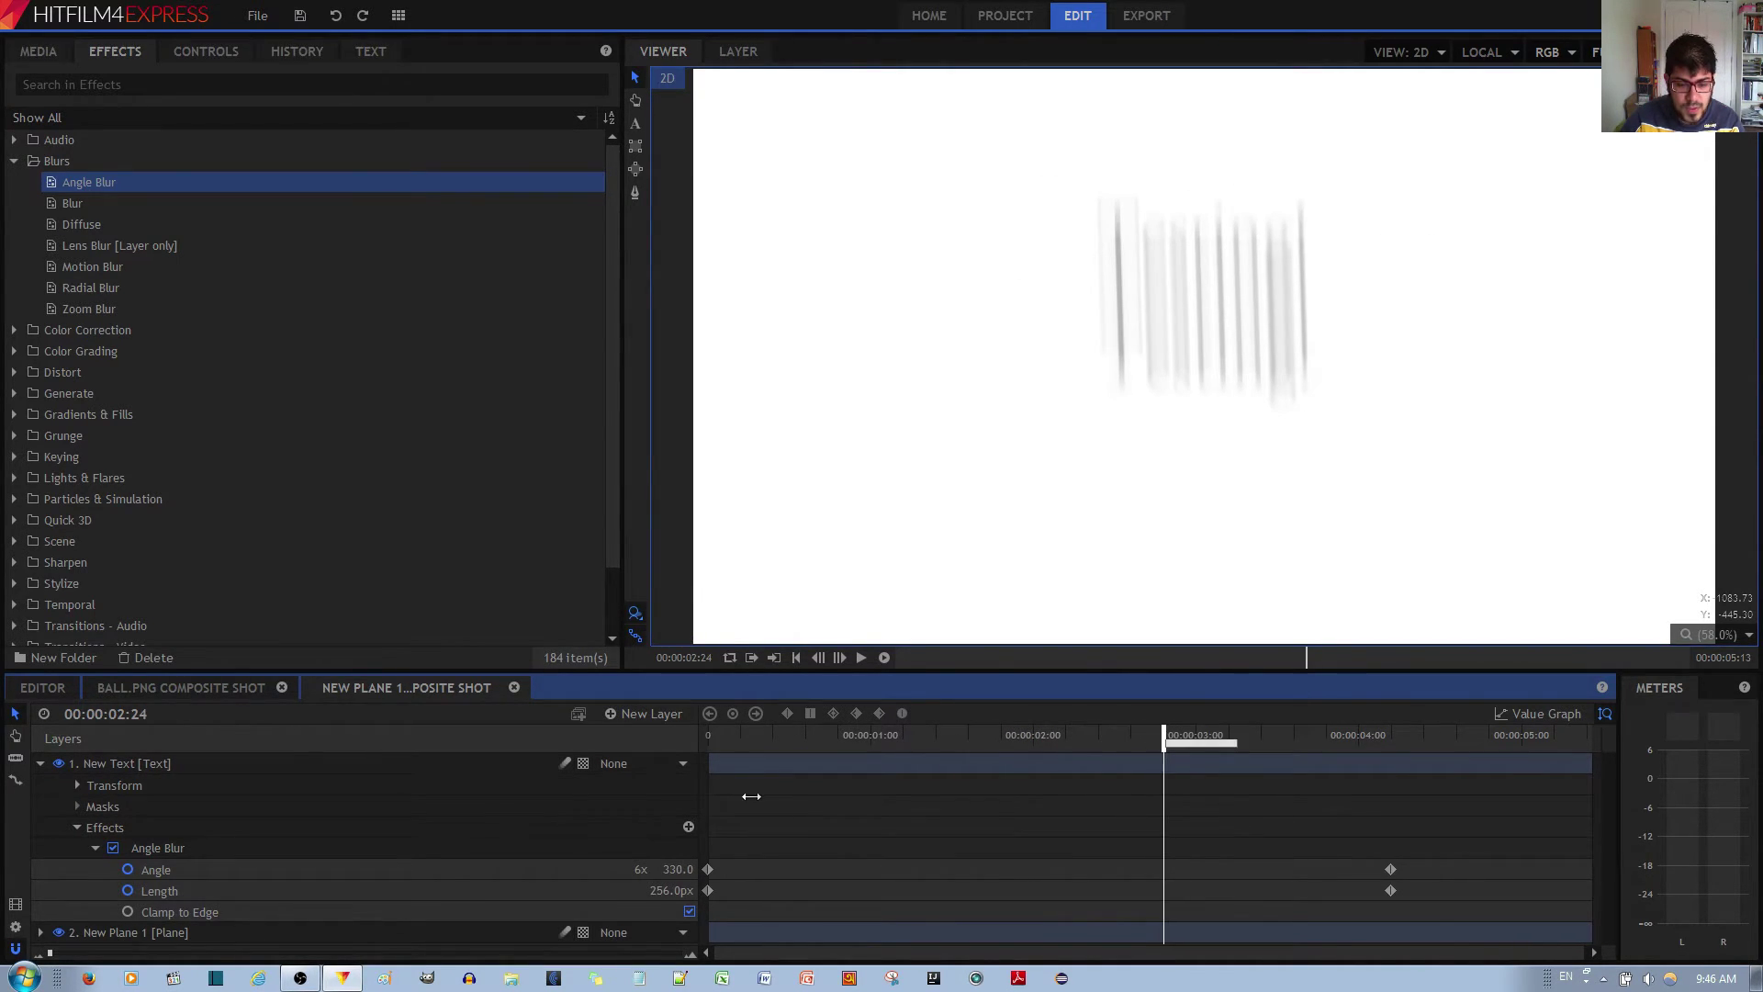
left_click(747, 796)
key("Home")
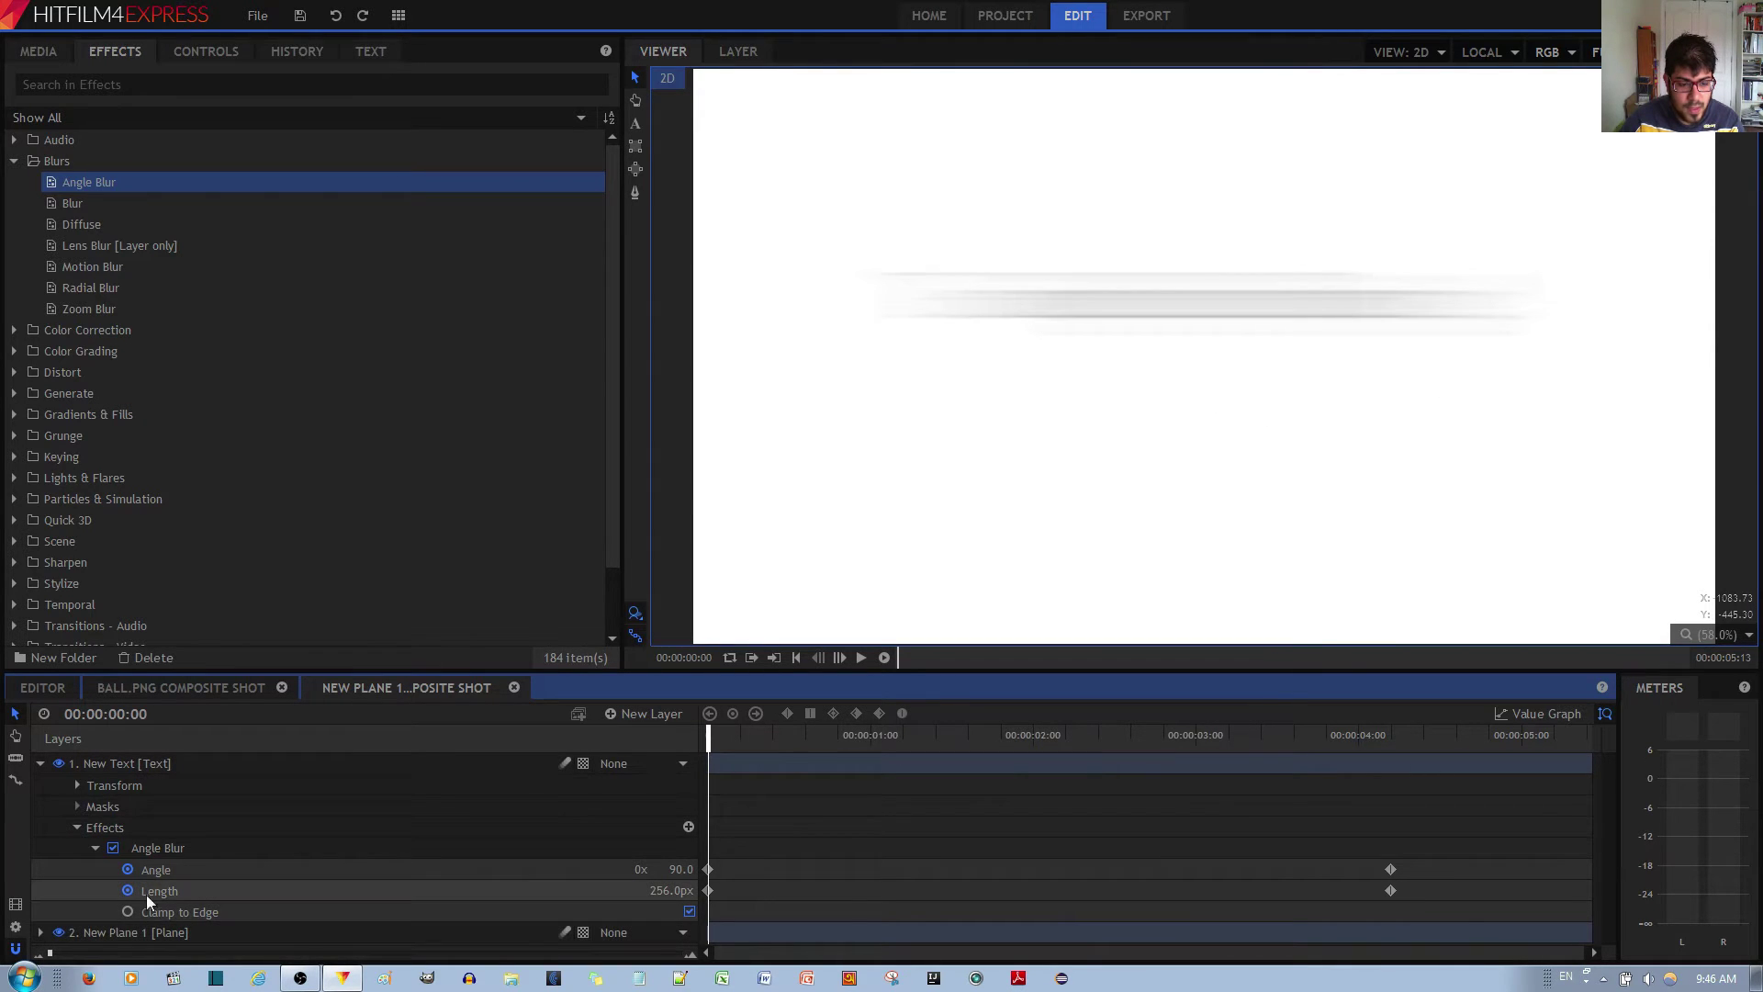
Review the Angle Blur's Length and Clamp to Edge properties, previewing the animation up to the 00:00:04:06 keyframes and returning to the start.
left_click(156, 890)
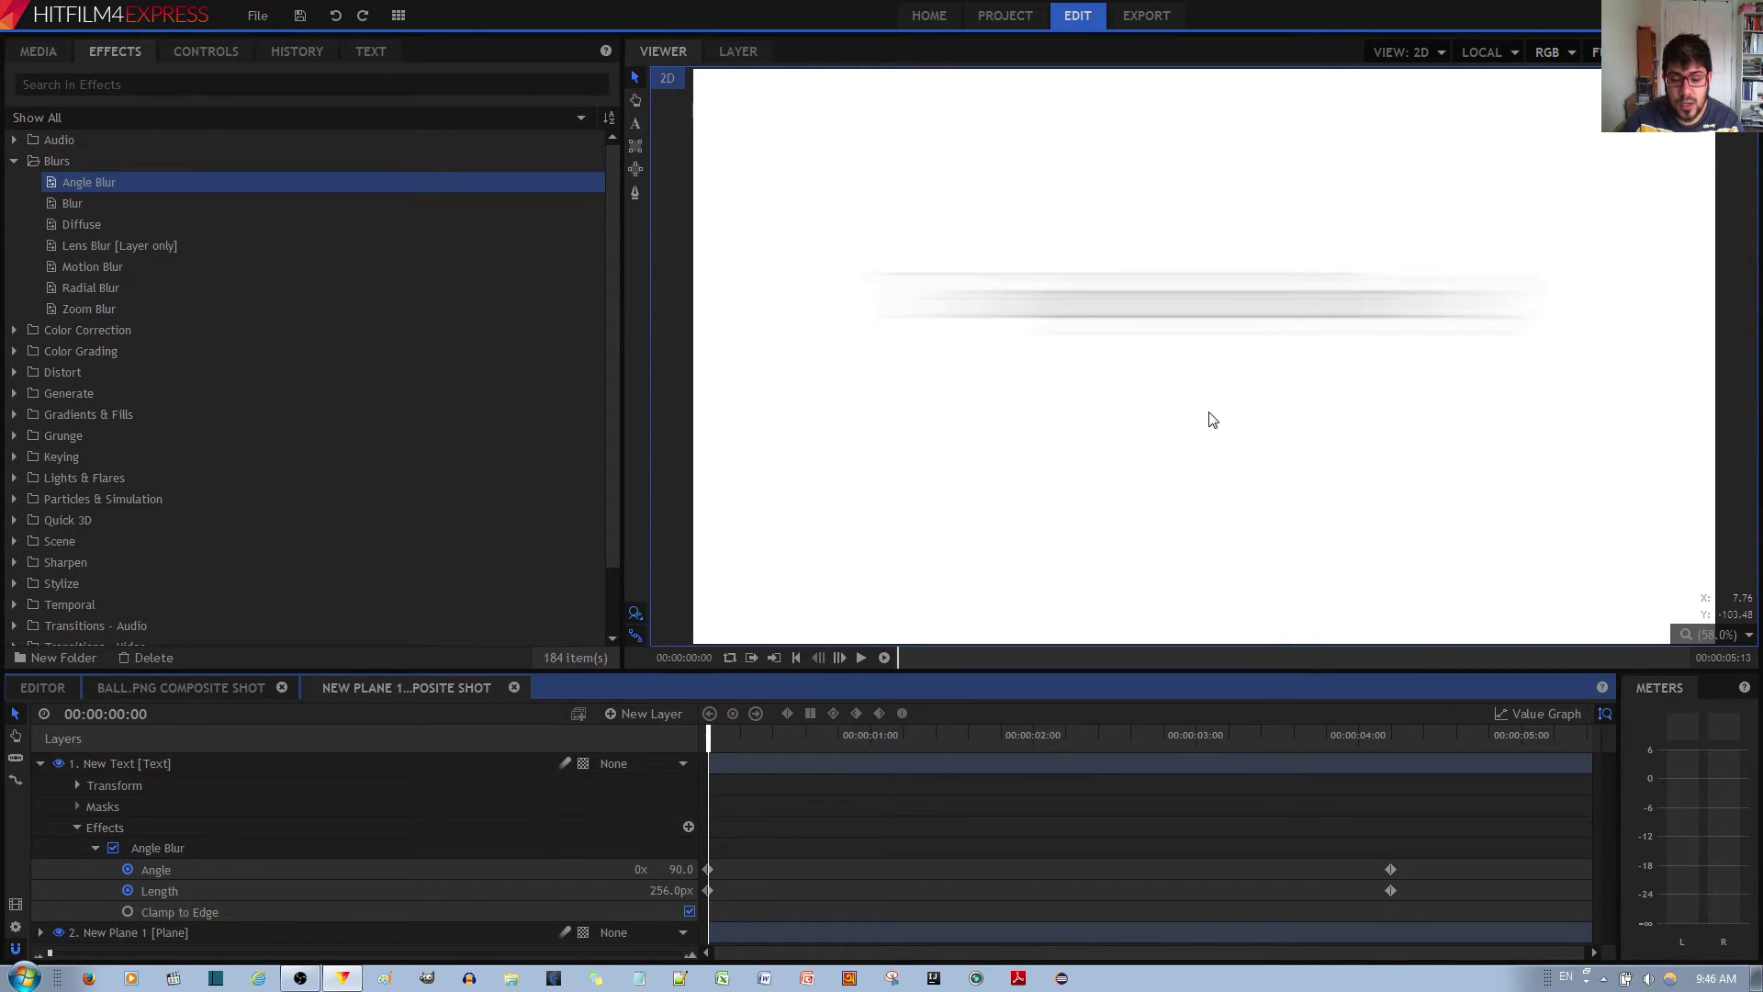
left_click(687, 909)
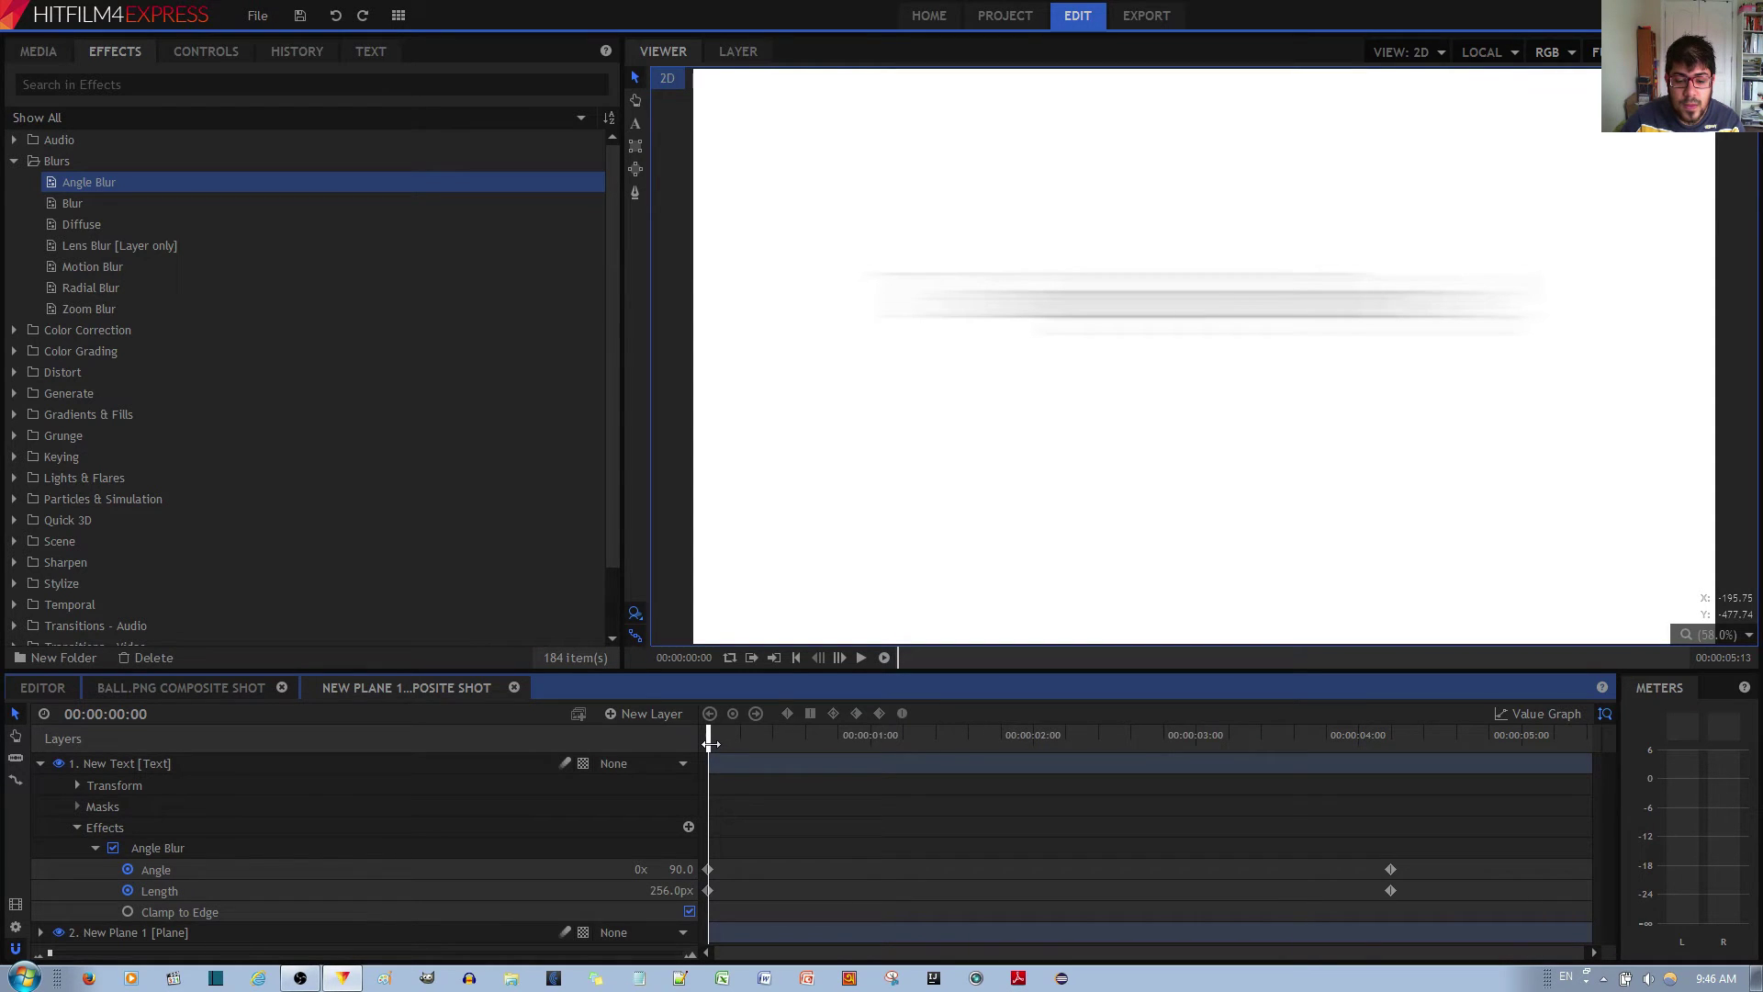
left_click_drag(710, 743, 1394, 822)
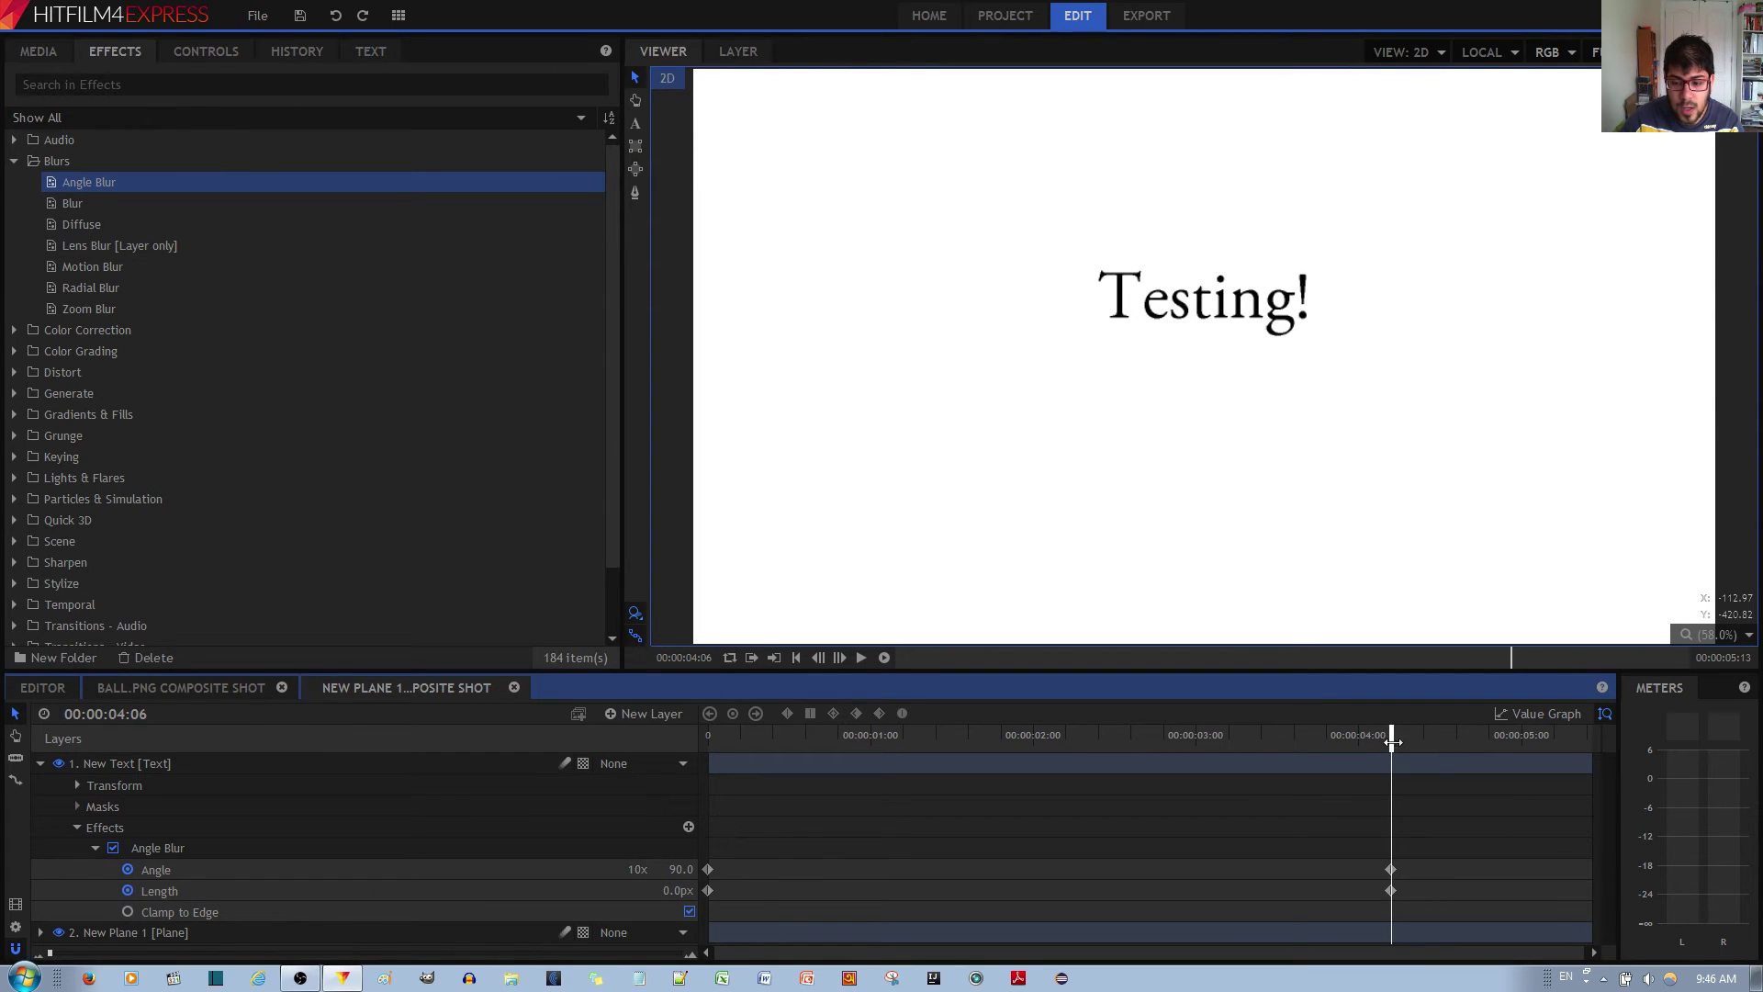
left_click_drag(1392, 742, 1380, 742)
key("Home")
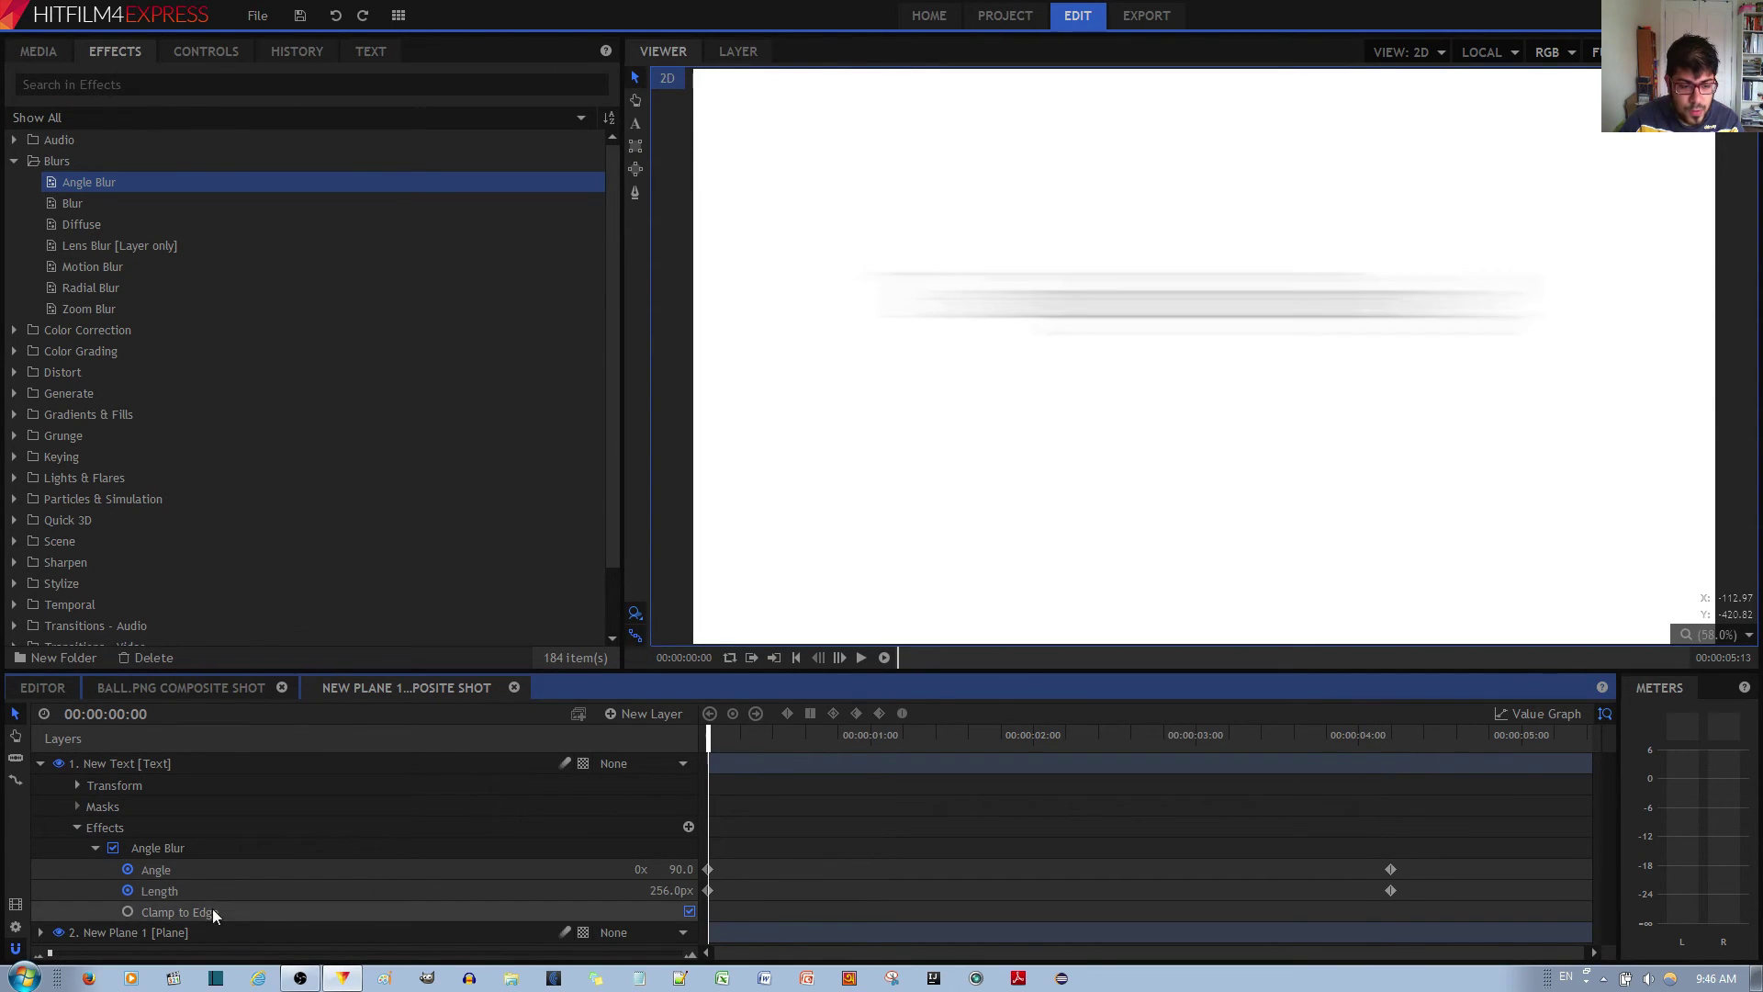
Clear the Angle Blur's Length keyframes, re-enable Length keyframing at the start, and set Length to 0 px at 00:00:04:06.
left_click(129, 890)
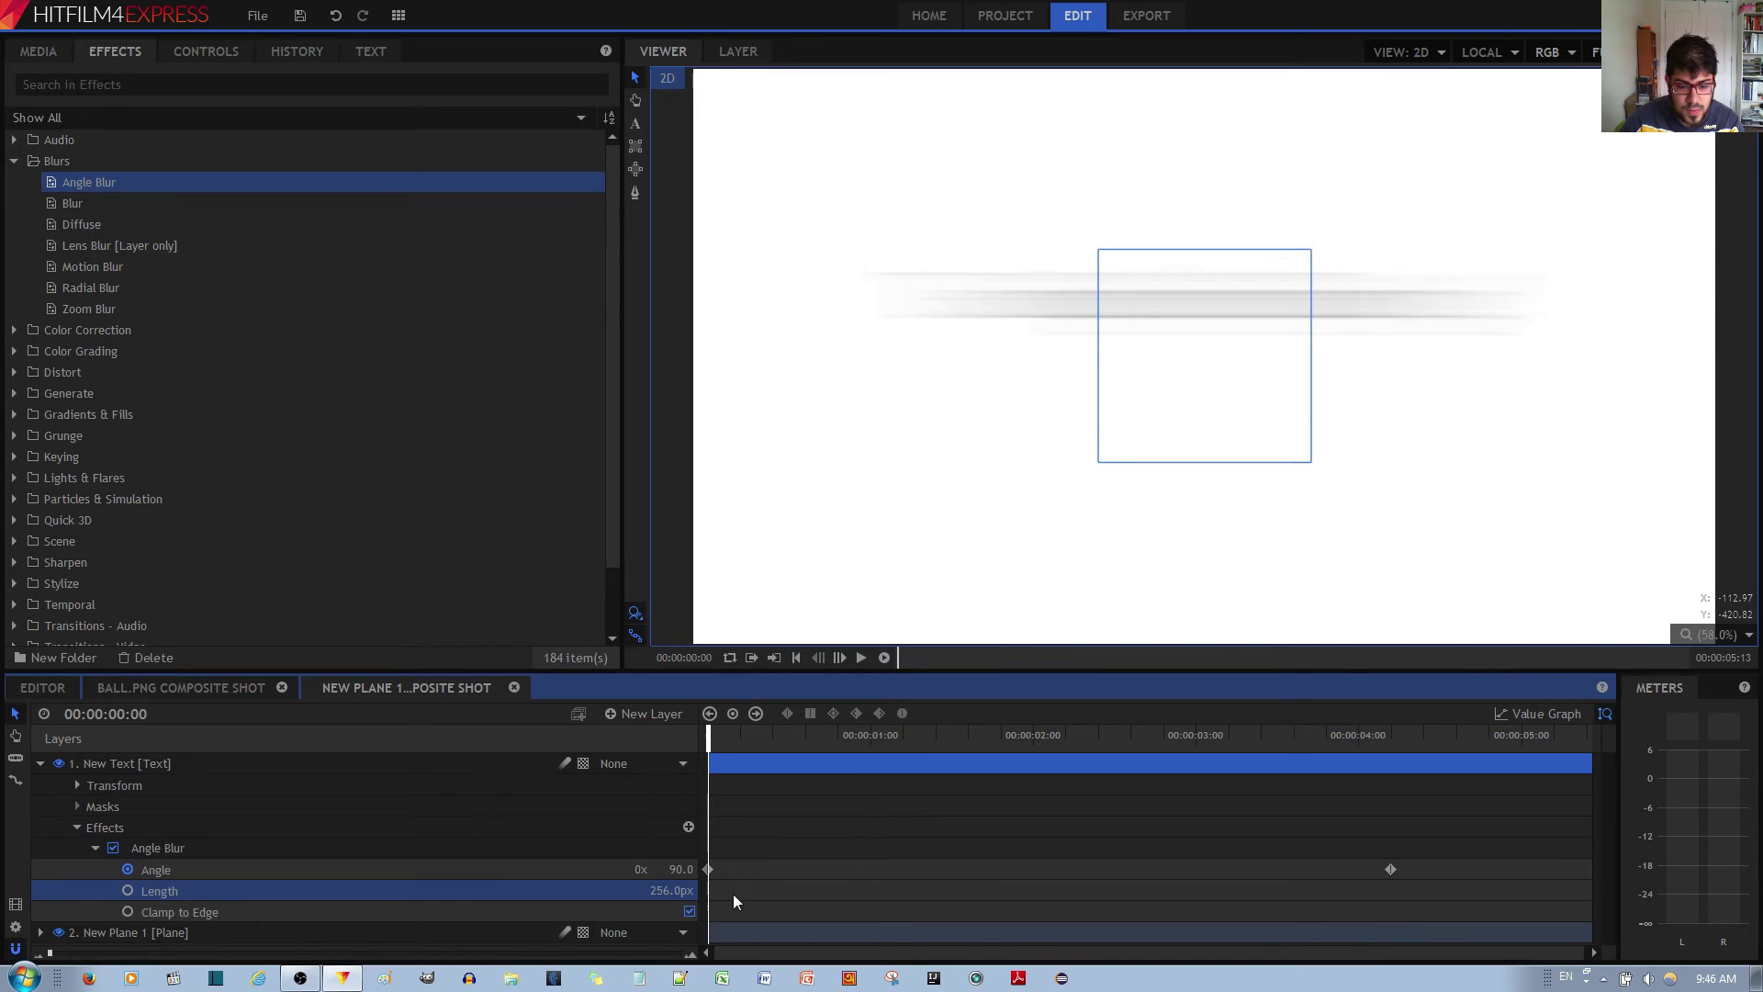
left_click(127, 889)
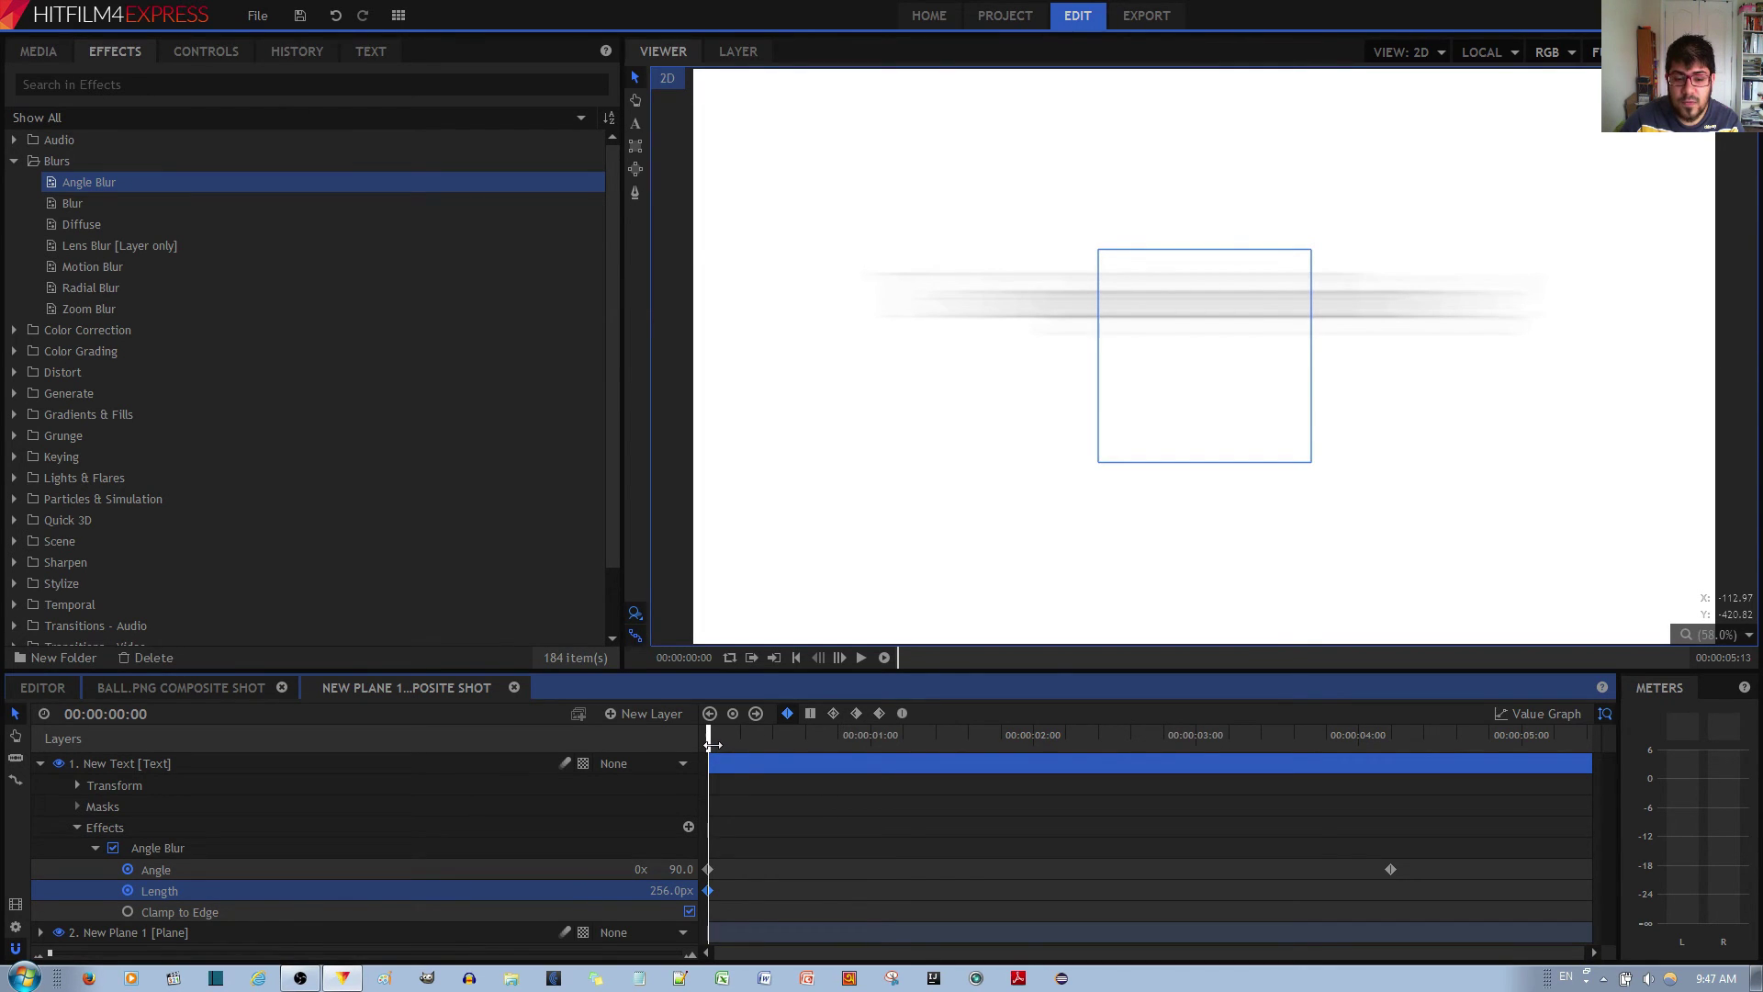
left_click_drag(713, 743, 1391, 852)
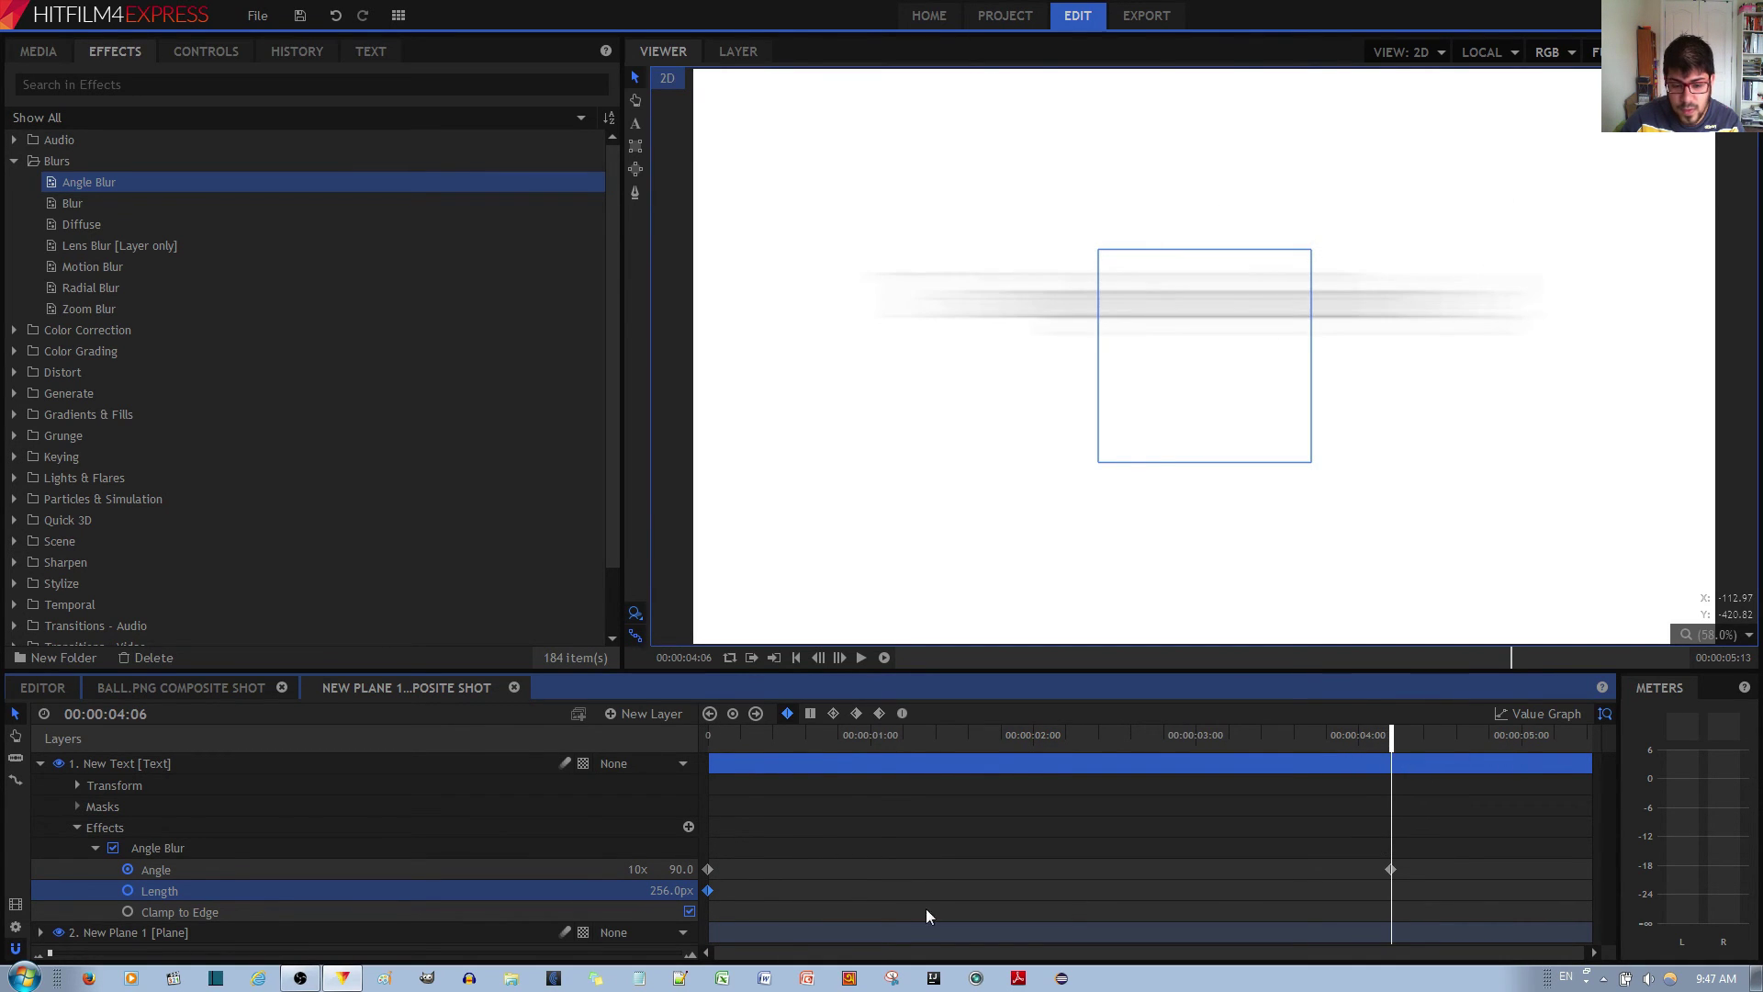
left_click(663, 890)
type("0")
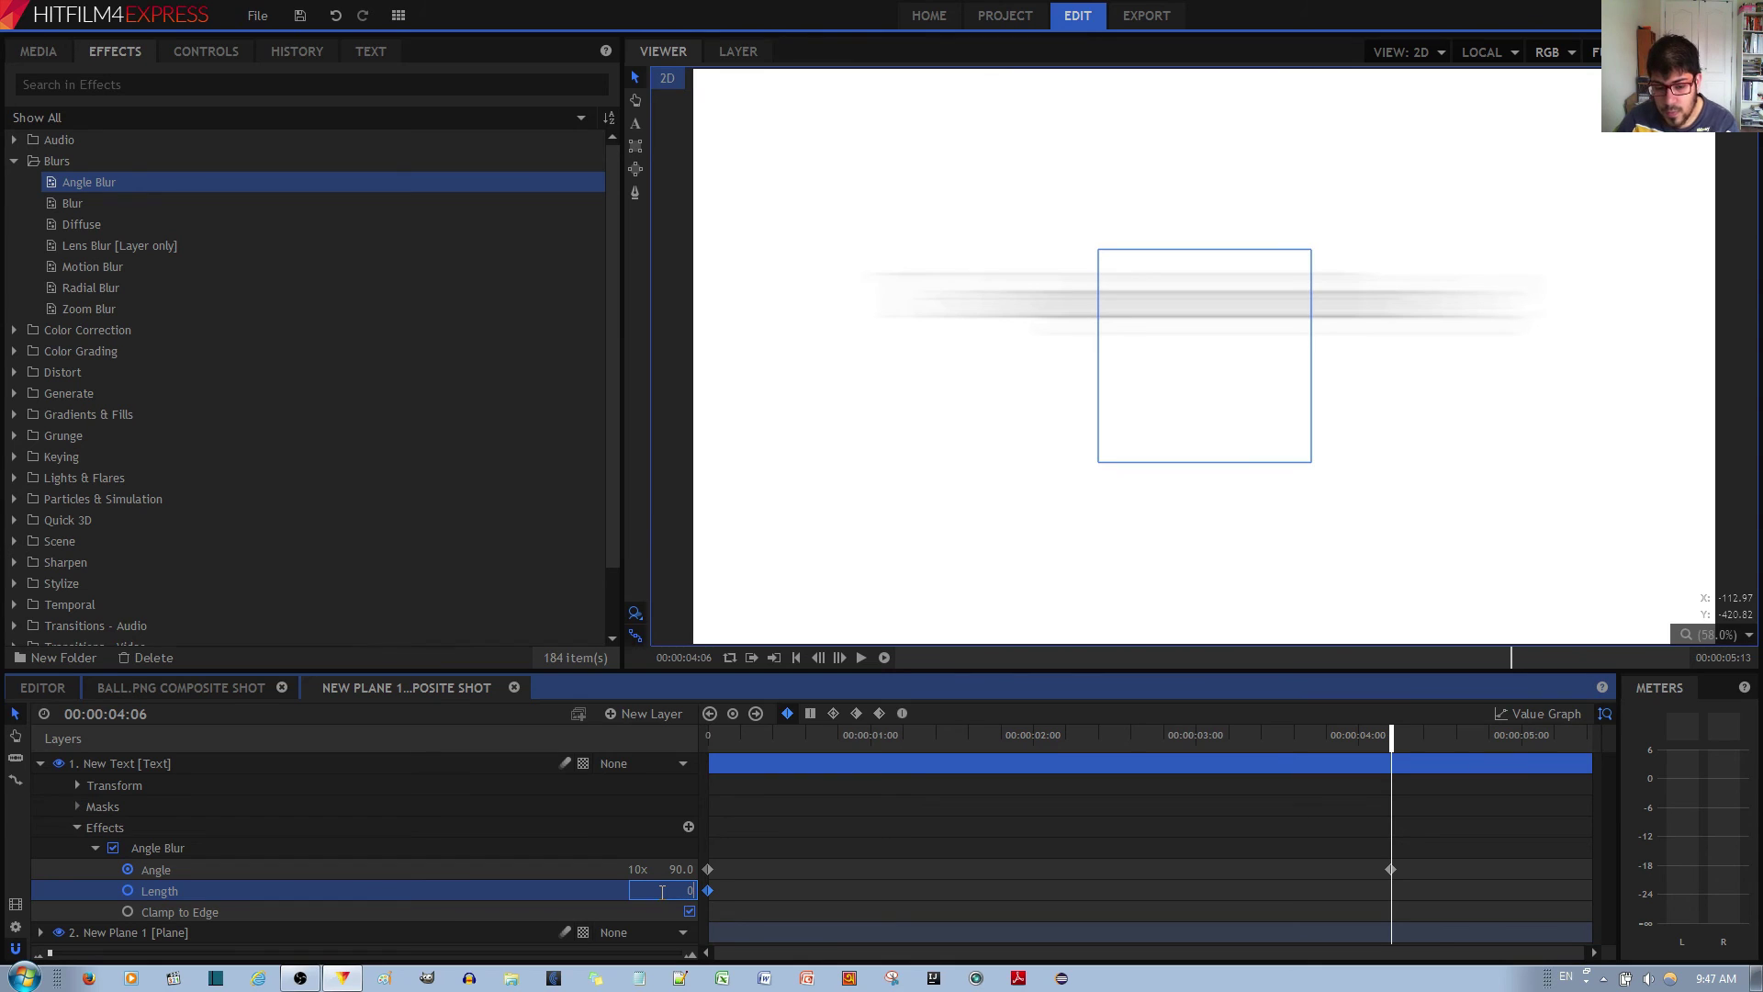
key("Return")
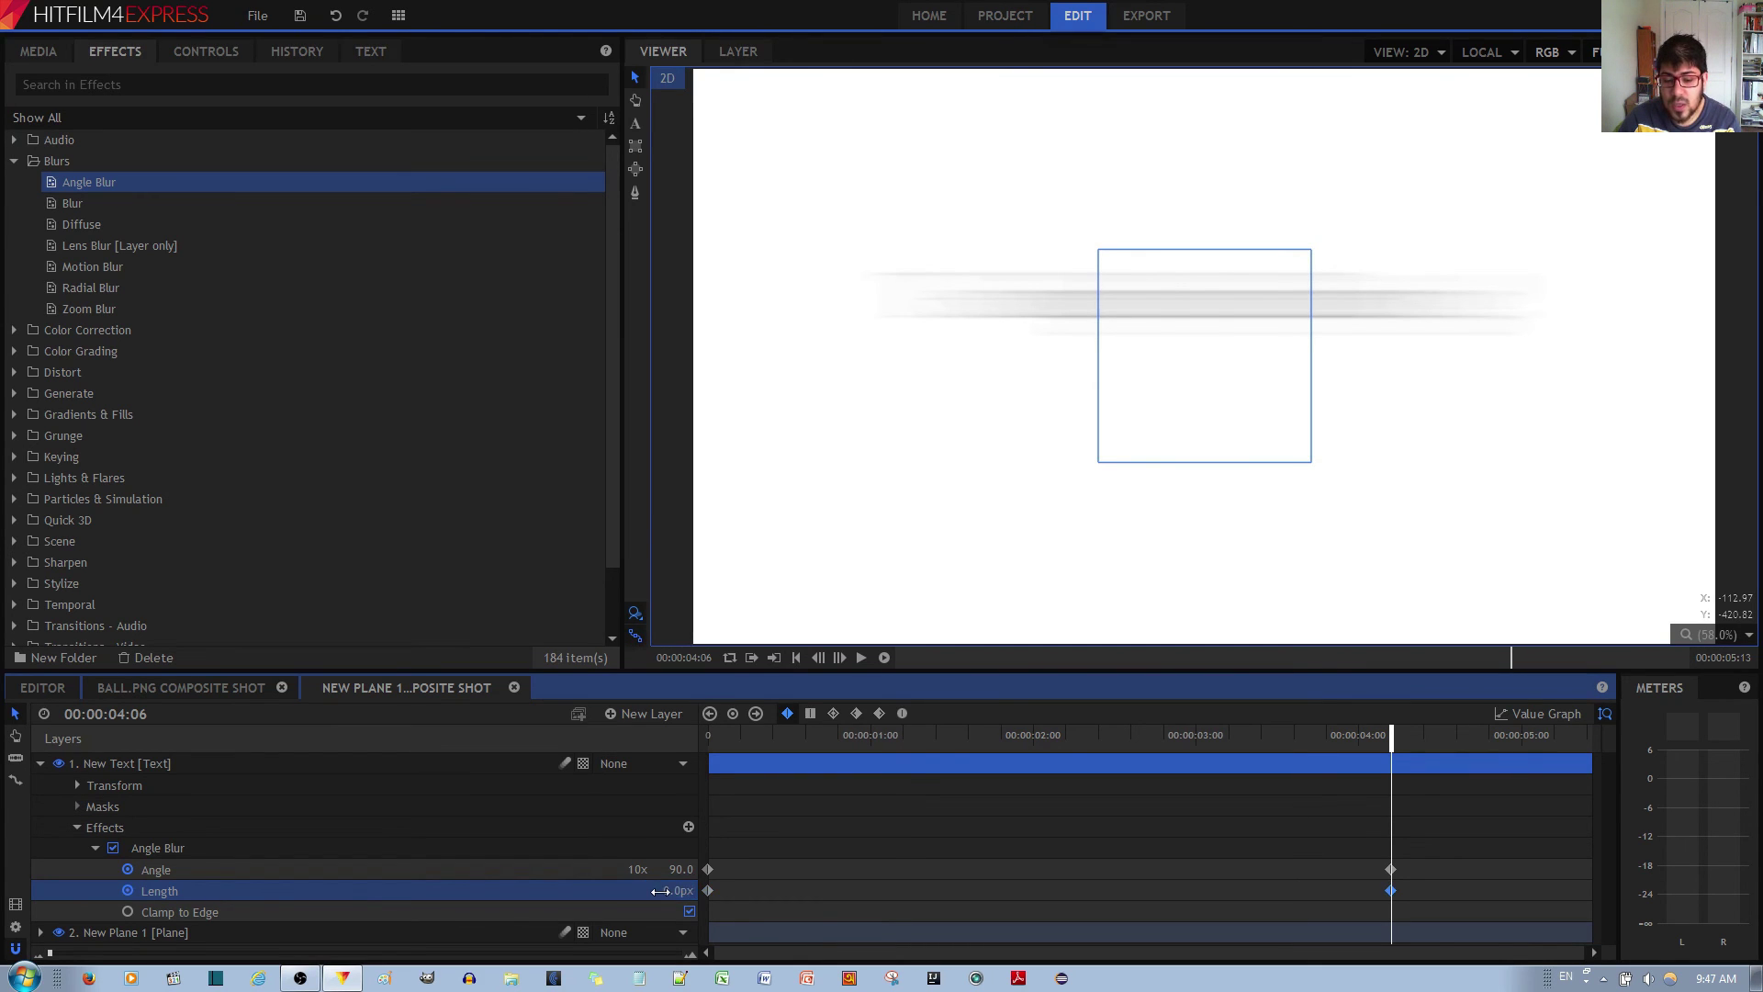